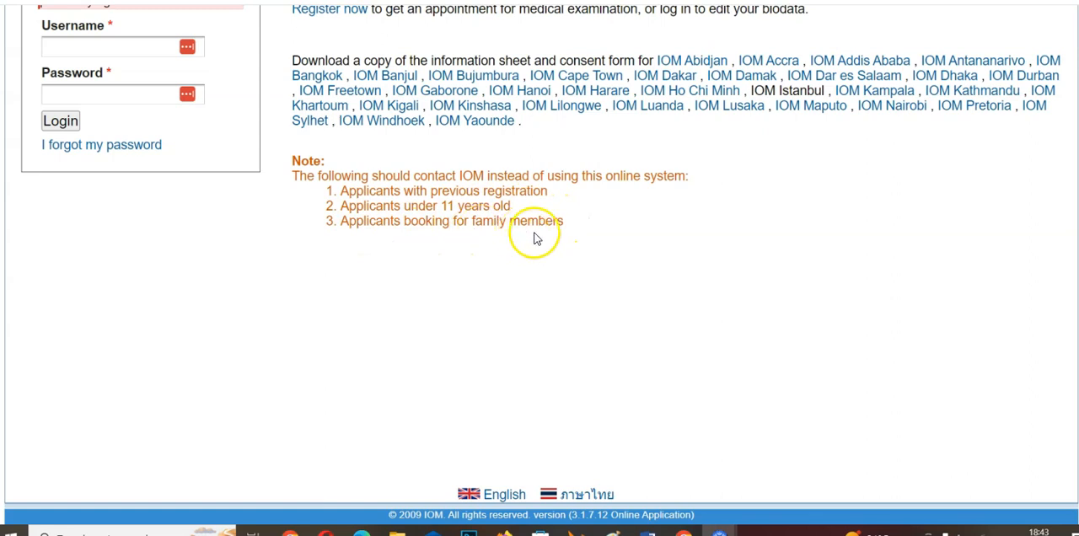
Open the new applicant registration form from the welcome page and look over its first page.
{"action": "scroll", "coordinate": [530, 265], "scroll_direction": "up", "scroll_amount": 4}
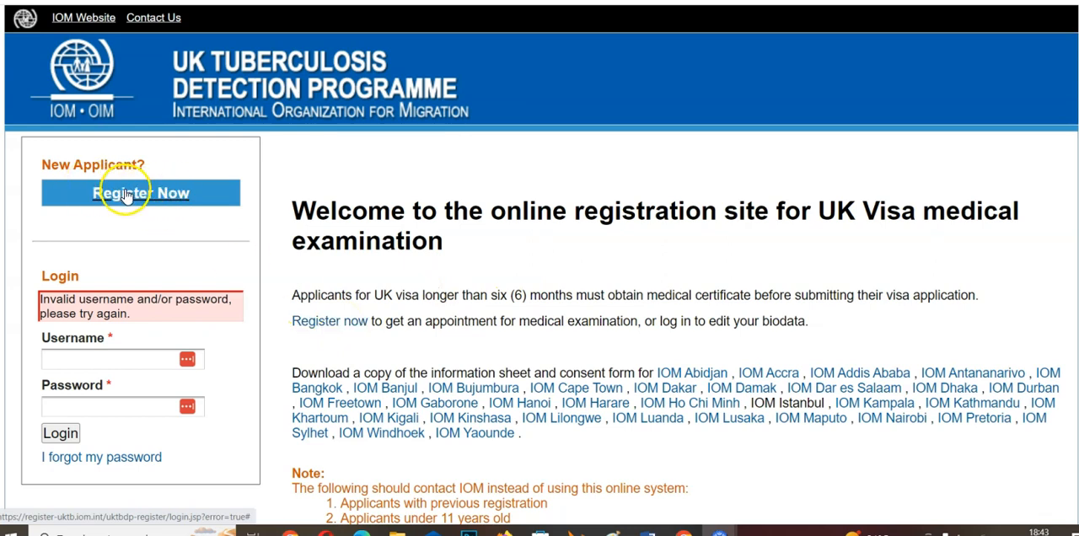
{"action": "left_click", "coordinate": [329, 324]}
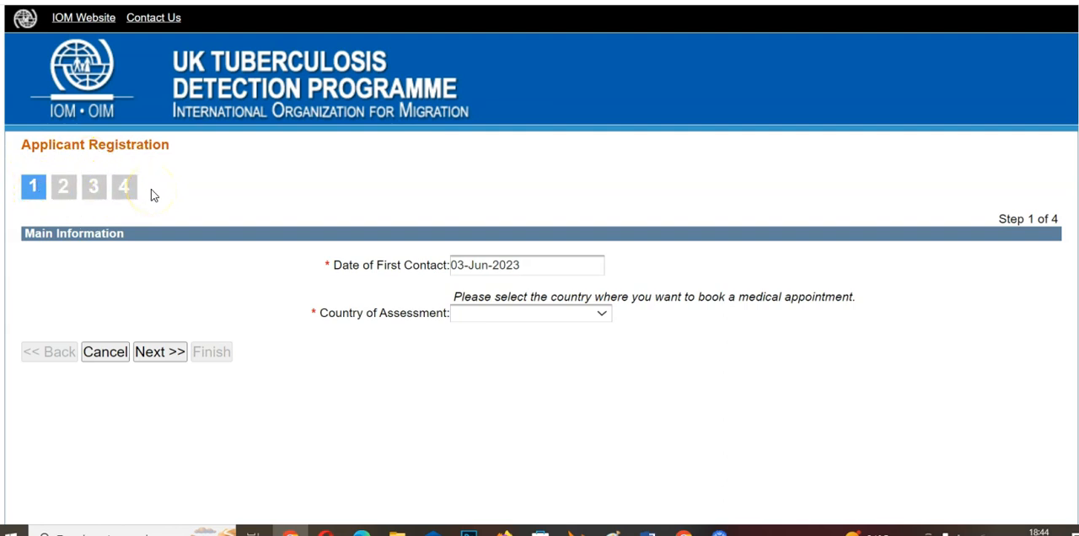
{"action": "scroll", "coordinate": [1020, 248], "scroll_direction": "down", "scroll_amount": 2}
{"action": "scroll", "coordinate": [1020, 249], "scroll_direction": "up", "scroll_amount": 2}
Set the country of assessment to Zimbabwe.
{"action": "left_click", "coordinate": [492, 324]}
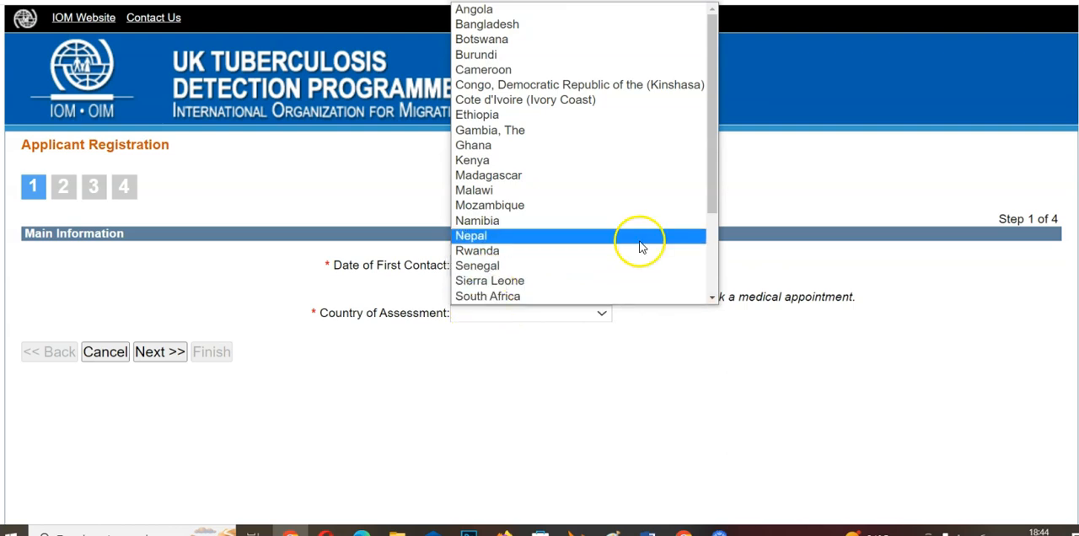
{"action": "left_click", "coordinate": [774, 393]}
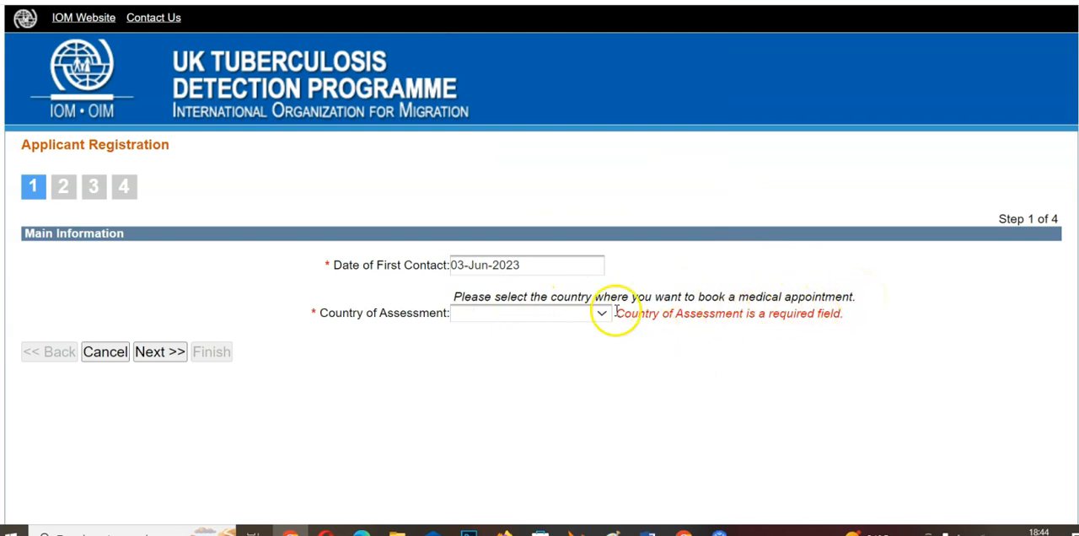
{"action": "left_click", "coordinate": [571, 314]}
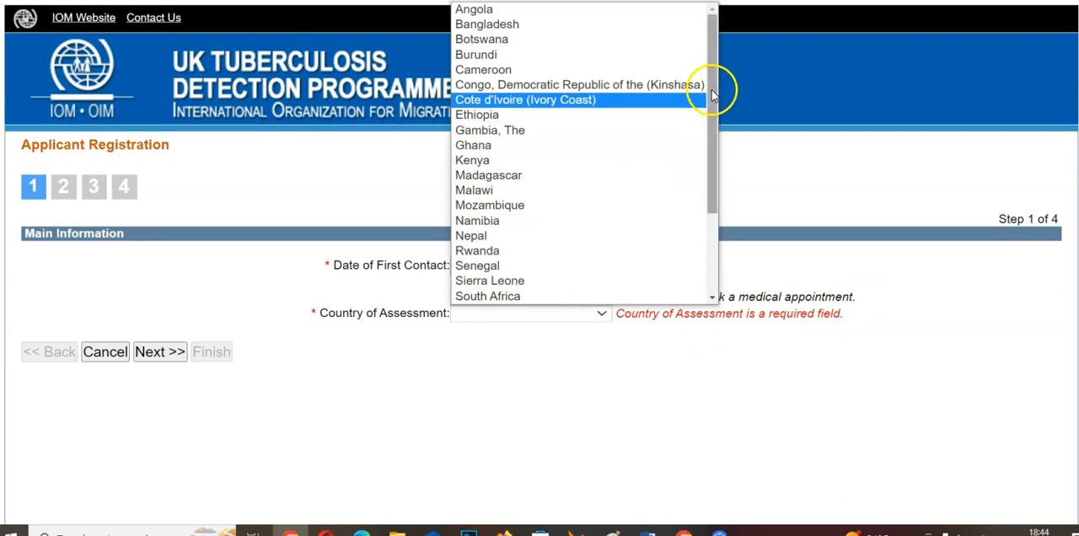
{"action": "scroll", "coordinate": [705, 209], "scroll_direction": "down", "scroll_amount": 3}
{"action": "left_click_drag", "start_coordinate": [704, 209], "coordinate": [706, 226]}
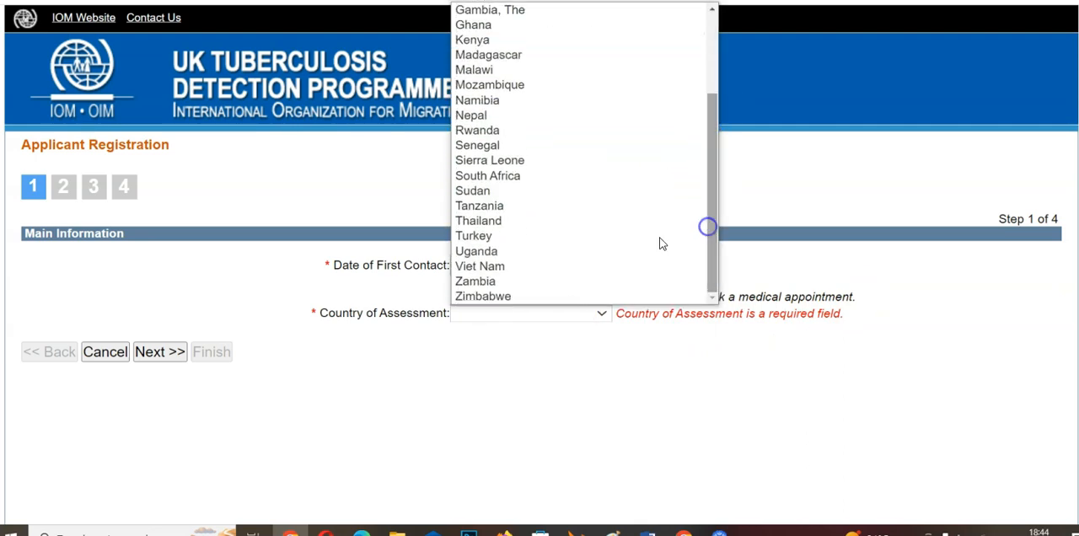
{"action": "left_click", "coordinate": [500, 297]}
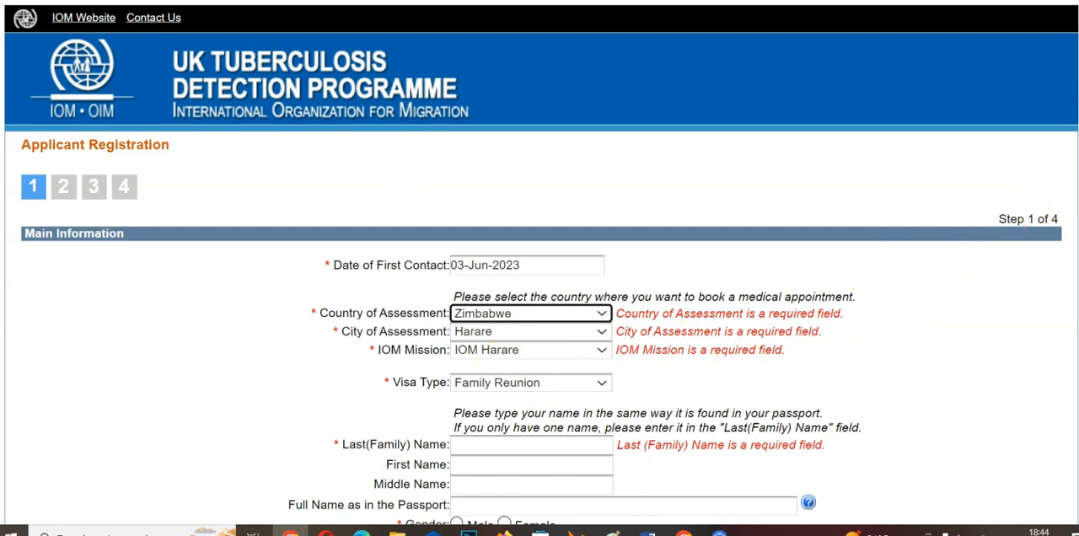
Choose Harare as the city of assessment and check that IOM Harare is the IOM mission.
{"action": "scroll", "coordinate": [673, 291], "scroll_direction": "down", "scroll_amount": 1}
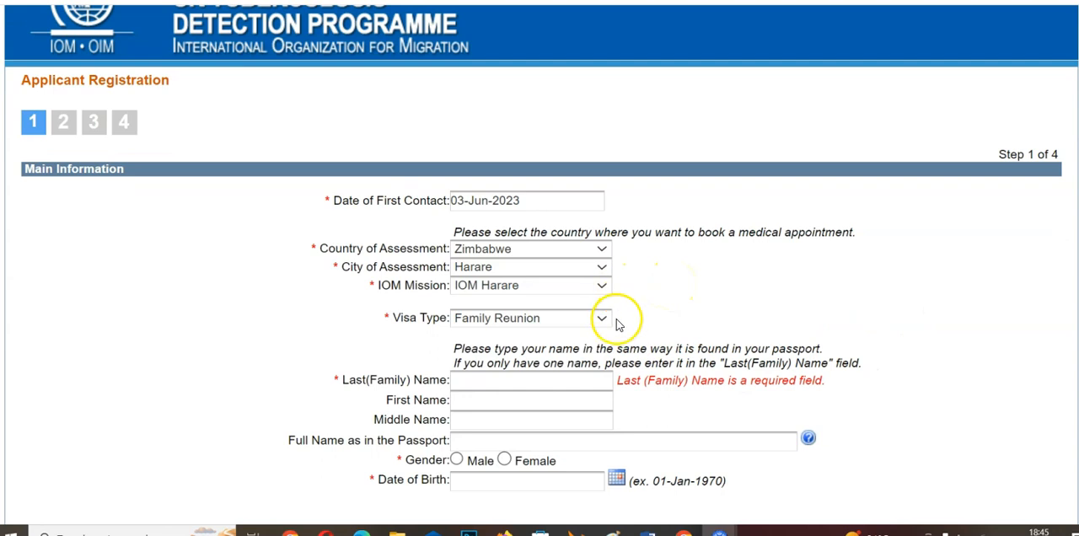
{"action": "left_click", "coordinate": [544, 289]}
{"action": "left_click", "coordinate": [493, 266]}
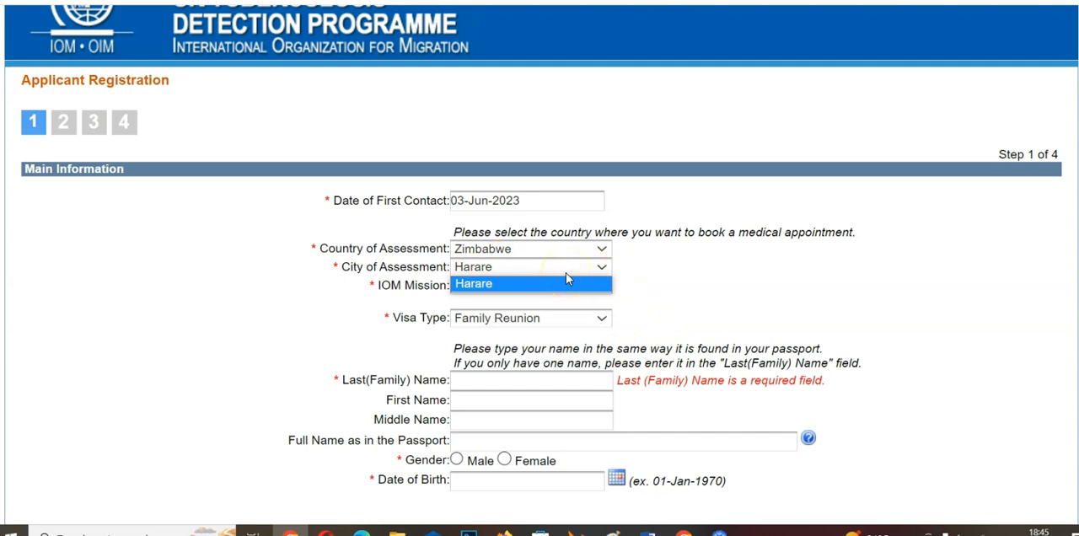
{"action": "left_click", "coordinate": [547, 282]}
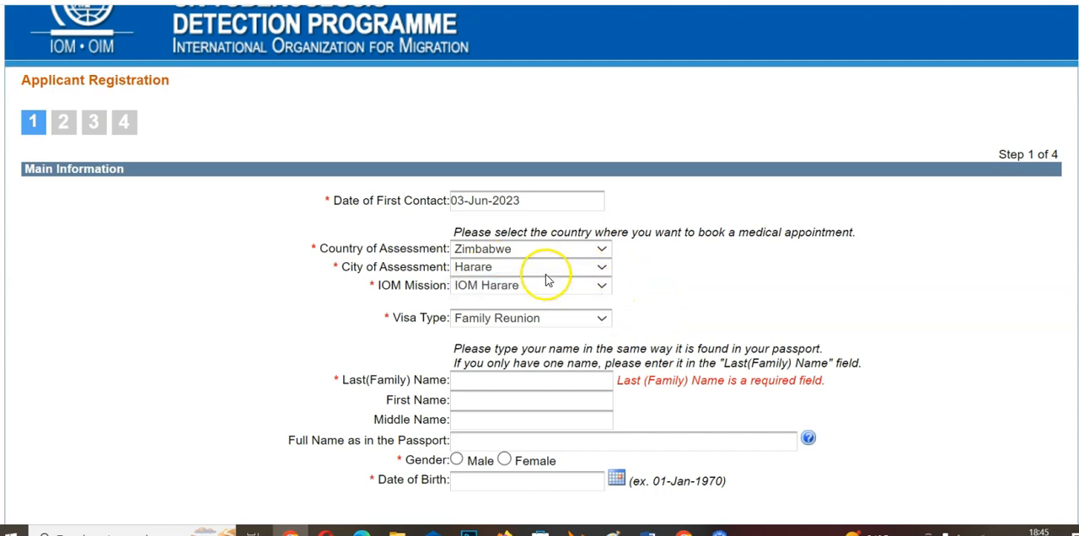
{"action": "left_click", "coordinate": [486, 268]}
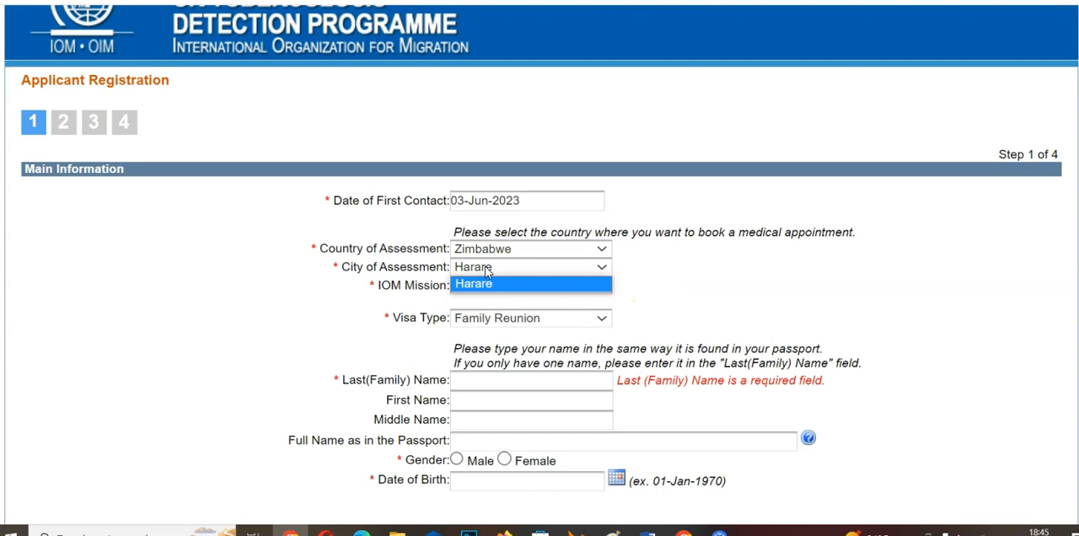
{"action": "left_click", "coordinate": [489, 284]}
{"action": "left_click", "coordinate": [562, 286]}
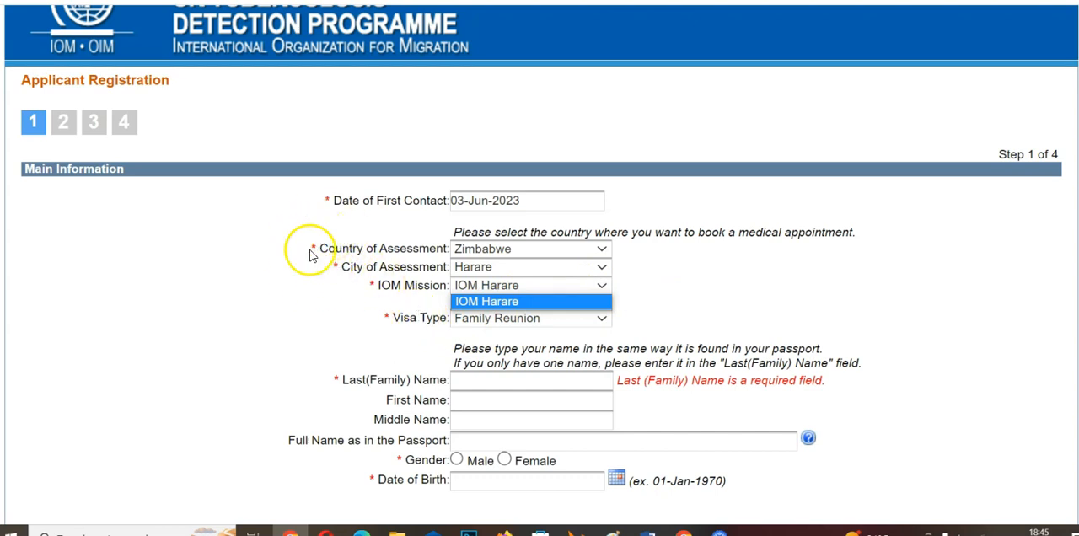
{"action": "left_click", "coordinate": [329, 300]}
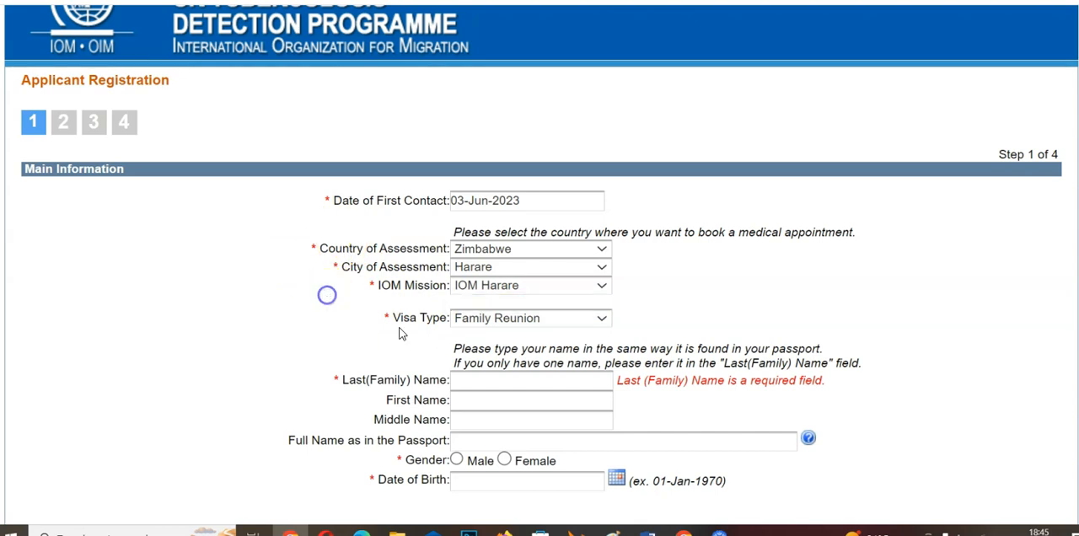
Set the visa type to Work and submit the main information, accepting the notice about booking in Zimbabwe.
{"action": "left_click", "coordinate": [511, 320]}
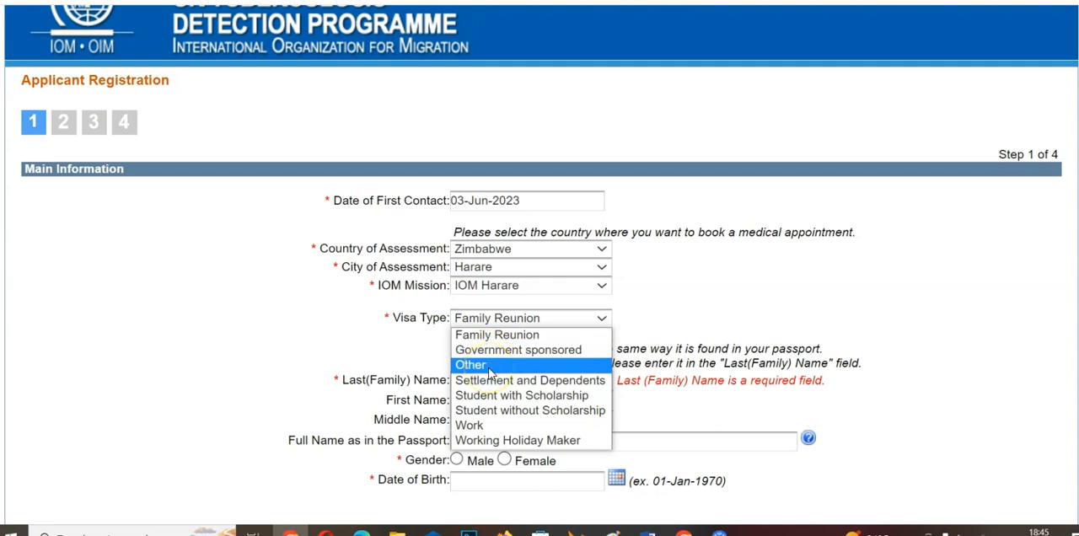
{"action": "left_click", "coordinate": [470, 426]}
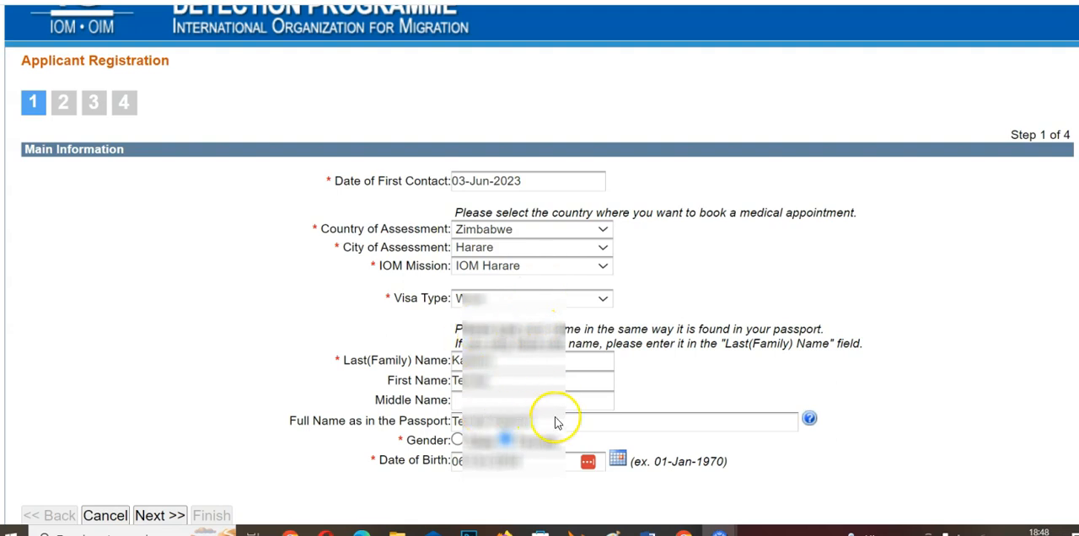
{"action": "left_click", "coordinate": [156, 515]}
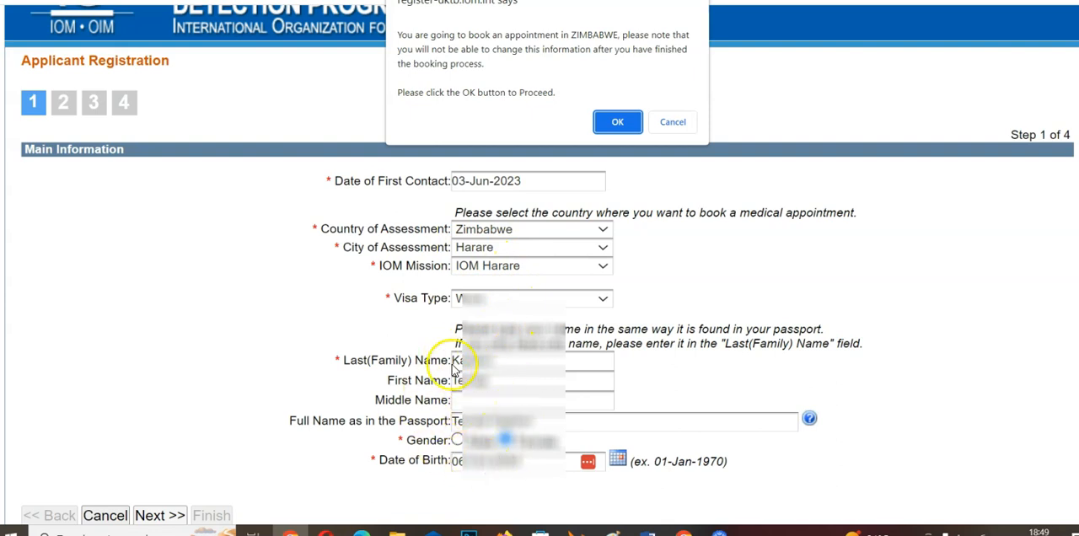
{"action": "left_click", "coordinate": [615, 124]}
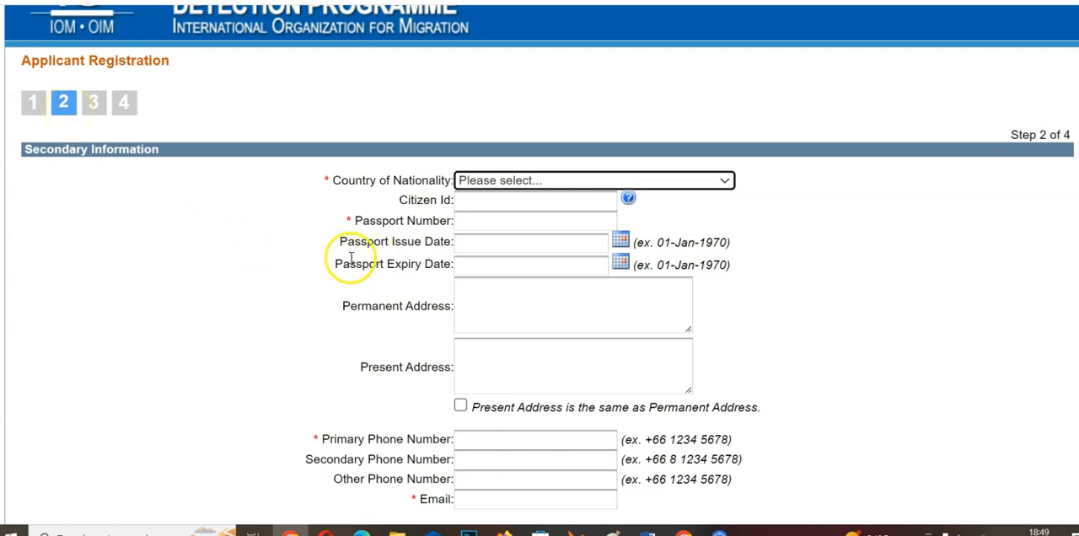
Set the country of nationality to Zimbabwe and activate the Citizen Id field.
{"action": "scroll", "coordinate": [765, 301], "scroll_direction": "down", "scroll_amount": 1}
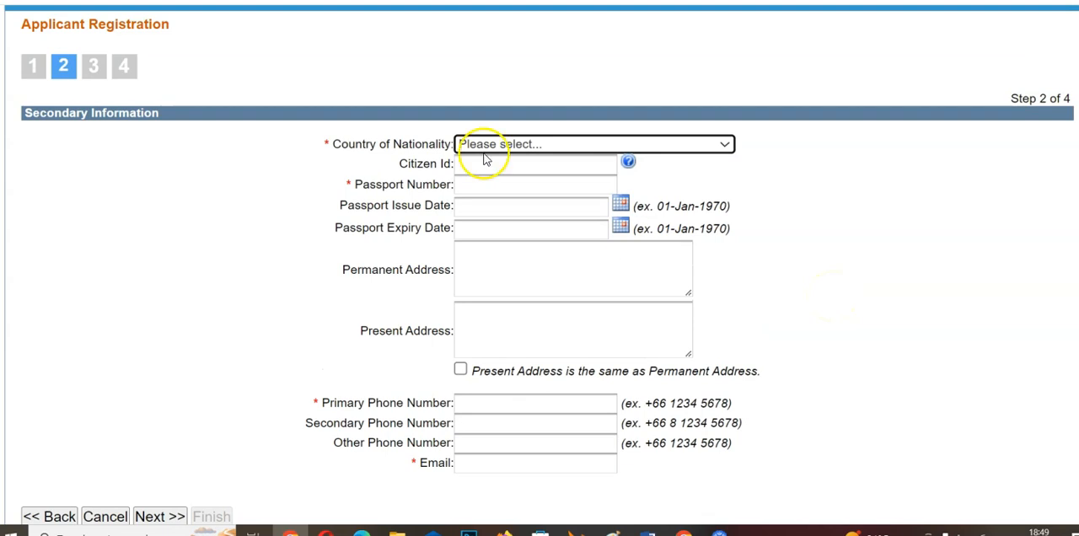
{"action": "left_click", "coordinate": [544, 147]}
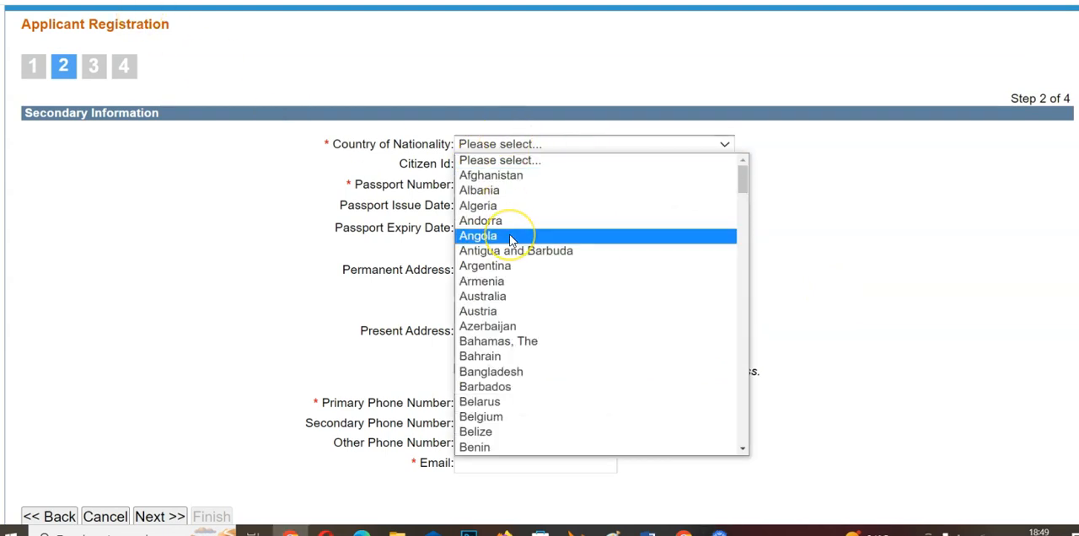
{"action": "key", "text": "End"}
{"action": "left_click", "coordinate": [482, 451]}
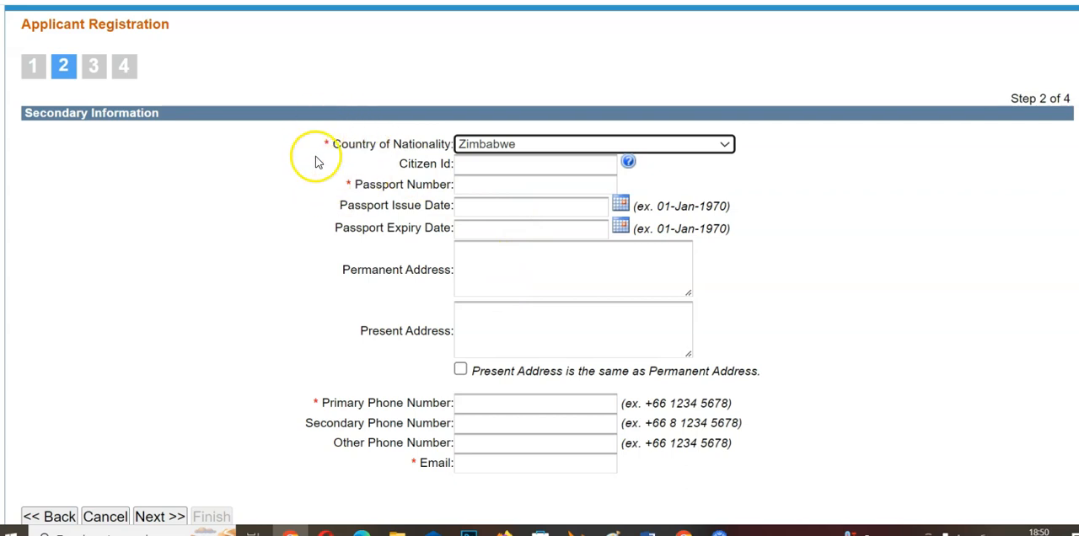
{"action": "mouse_move", "coordinate": [626, 166]}
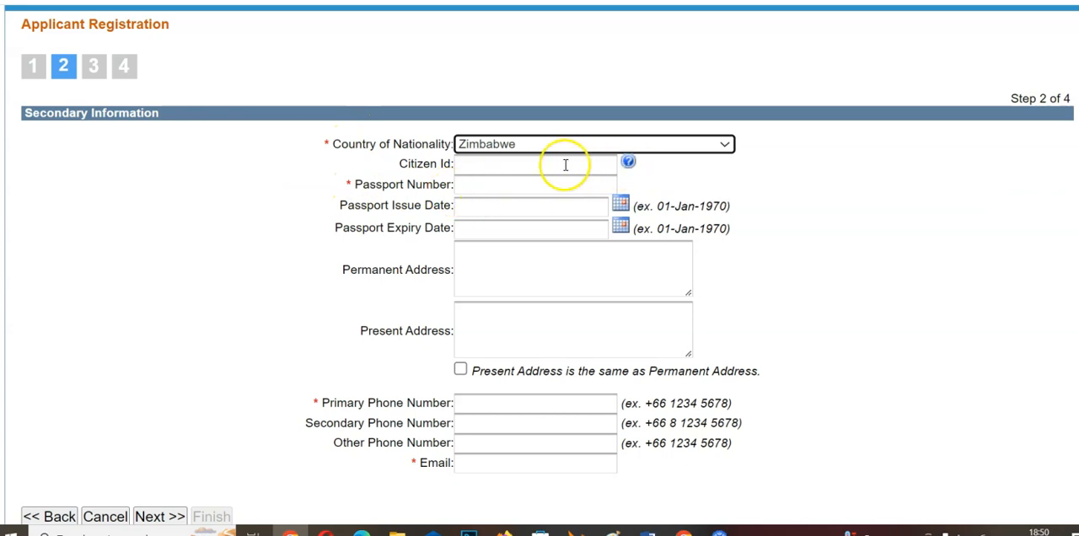
{"action": "left_click", "coordinate": [501, 168]}
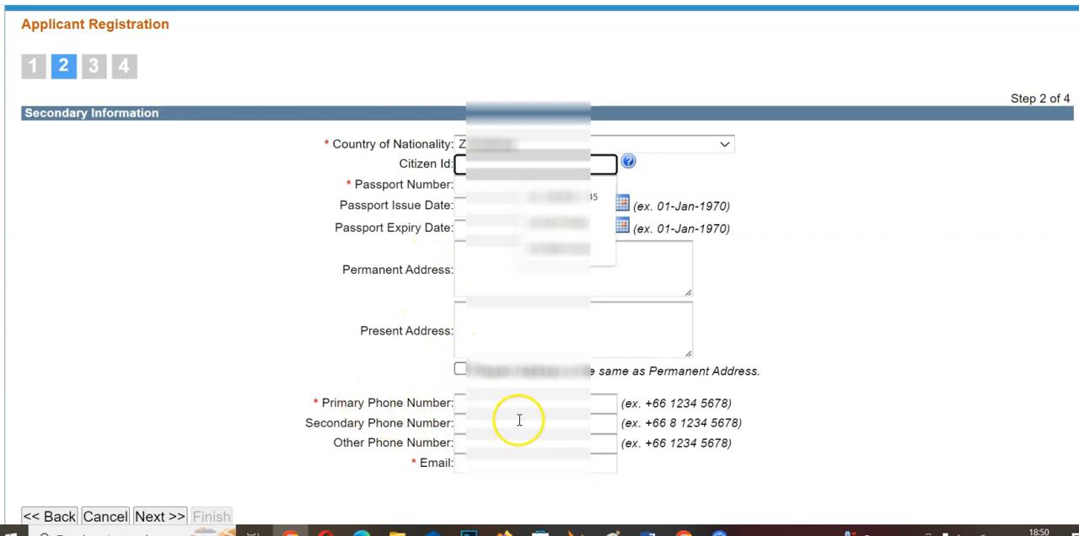
View the date selector for the passport issue date and close it without choosing a date.
{"action": "mouse_move", "coordinate": [642, 402]}
{"action": "left_mouse_down"}
{"action": "mouse_move", "coordinate": [730, 403]}
{"action": "mouse_move", "coordinate": [658, 403]}
{"action": "left_mouse_up"}
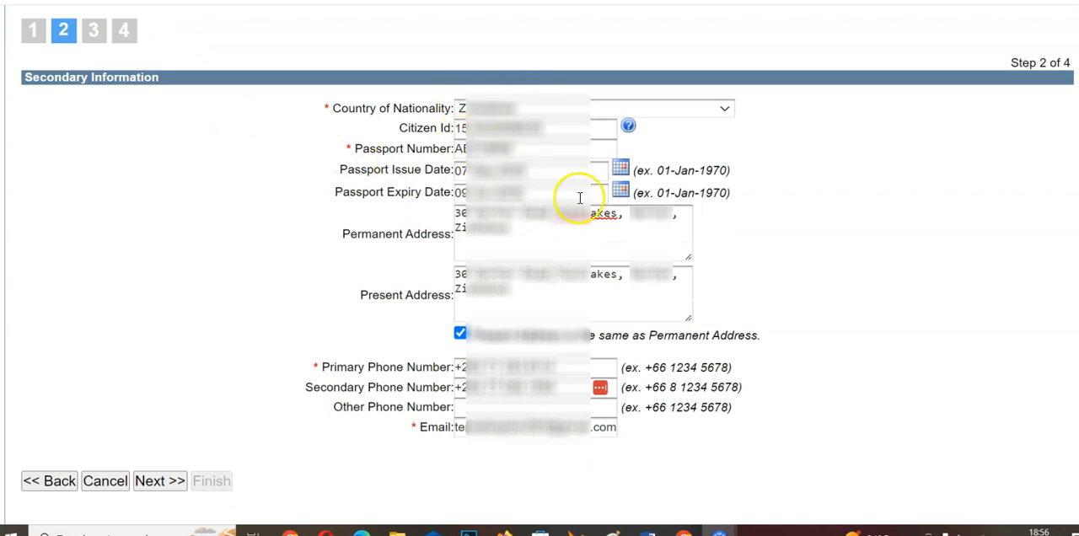
{"action": "left_click", "coordinate": [621, 168]}
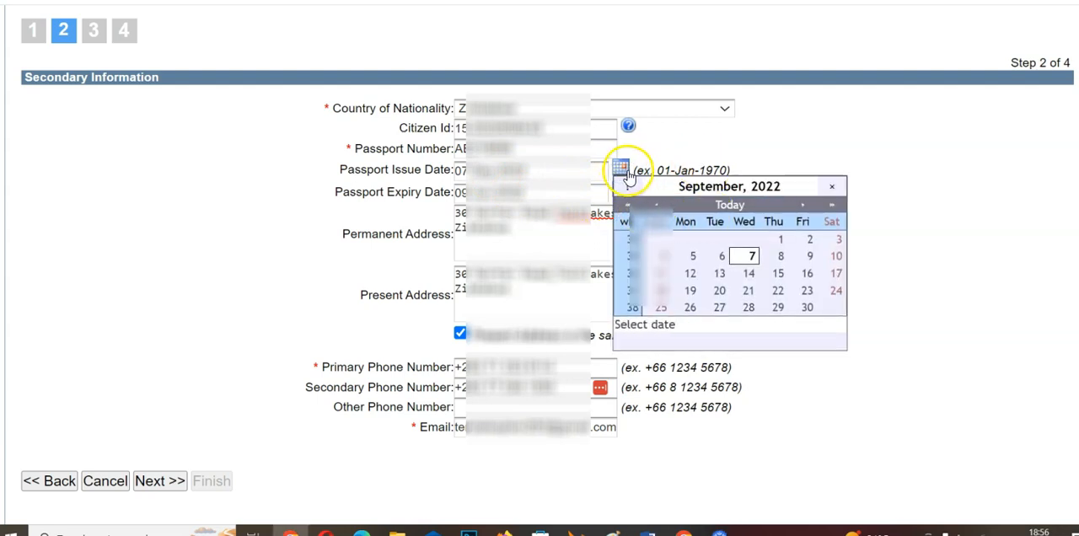
{"action": "left_click", "coordinate": [770, 150]}
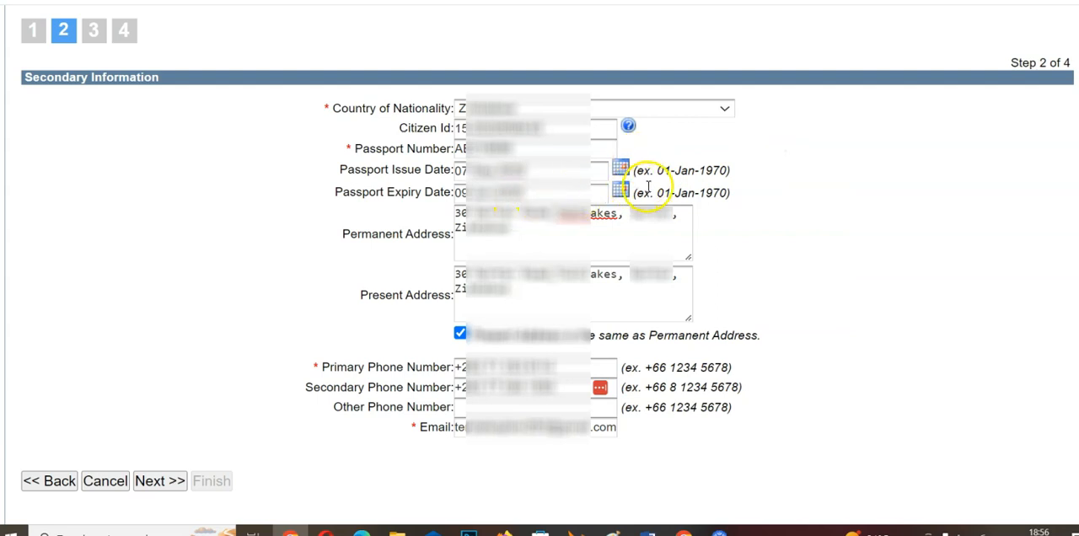
Try an already expired date as the passport expiry date and replace it with a valid one.
{"action": "left_click", "coordinate": [517, 197]}
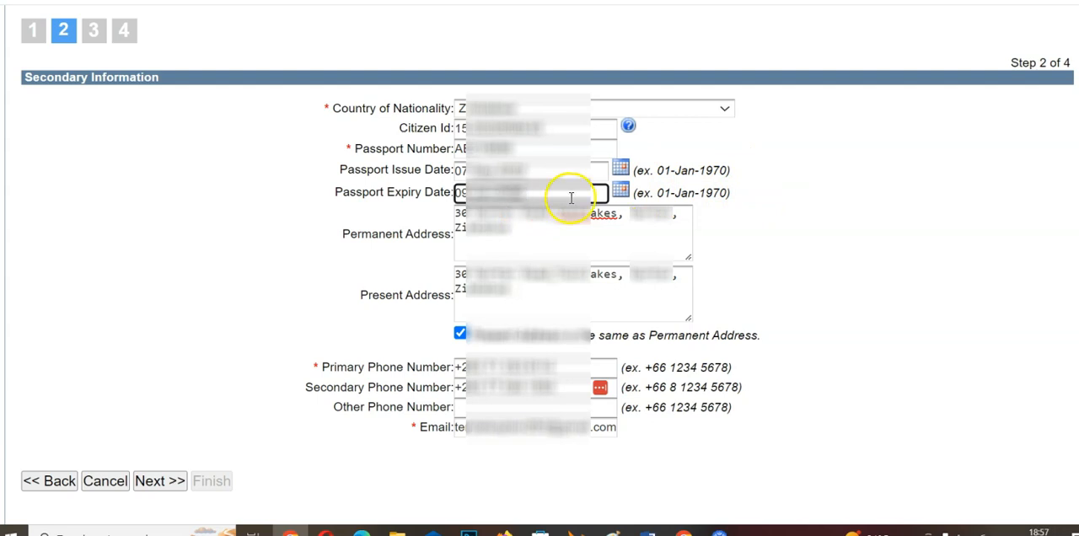
{"action": "left_click", "coordinate": [720, 238]}
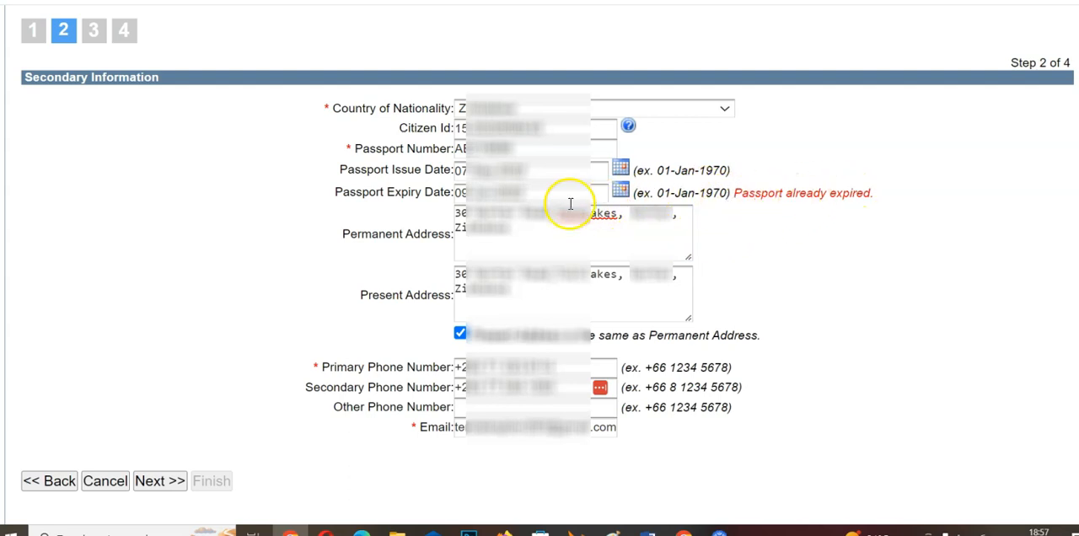
{"action": "left_click", "coordinate": [516, 192]}
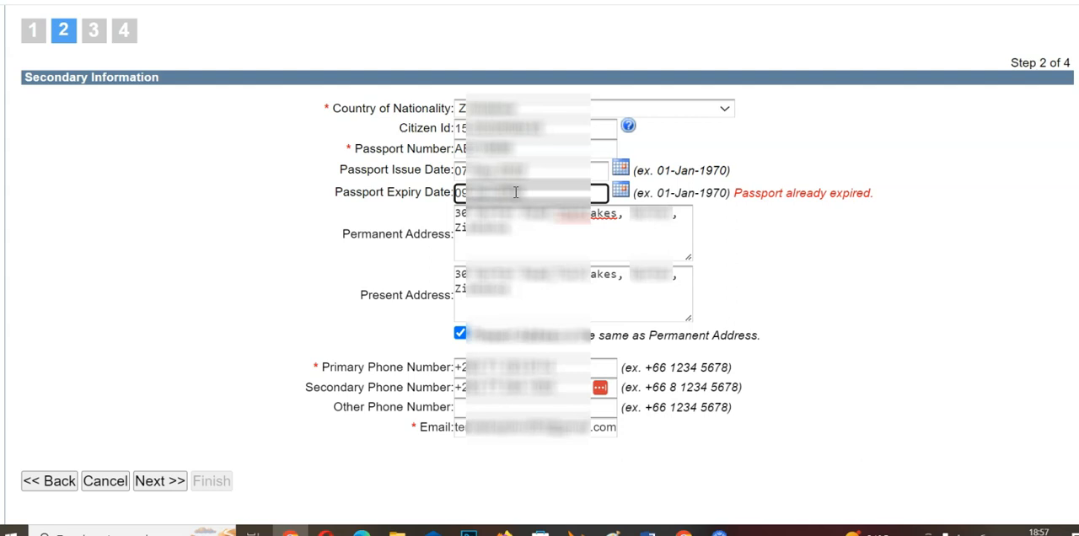
{"action": "left_click", "coordinate": [759, 263]}
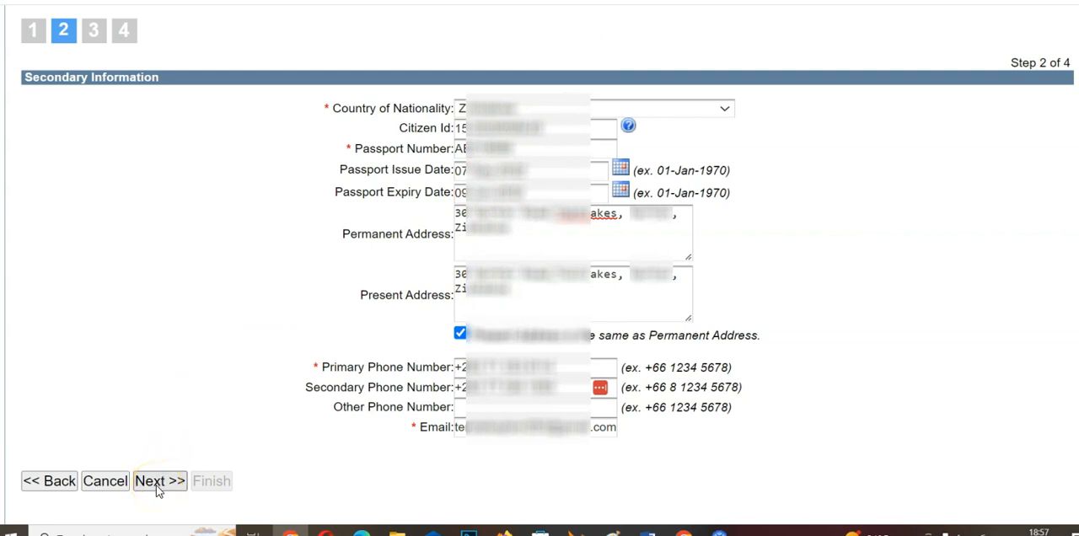
Submit the secondary information and continue to the UK contact details.
{"action": "left_click", "coordinate": [475, 387]}
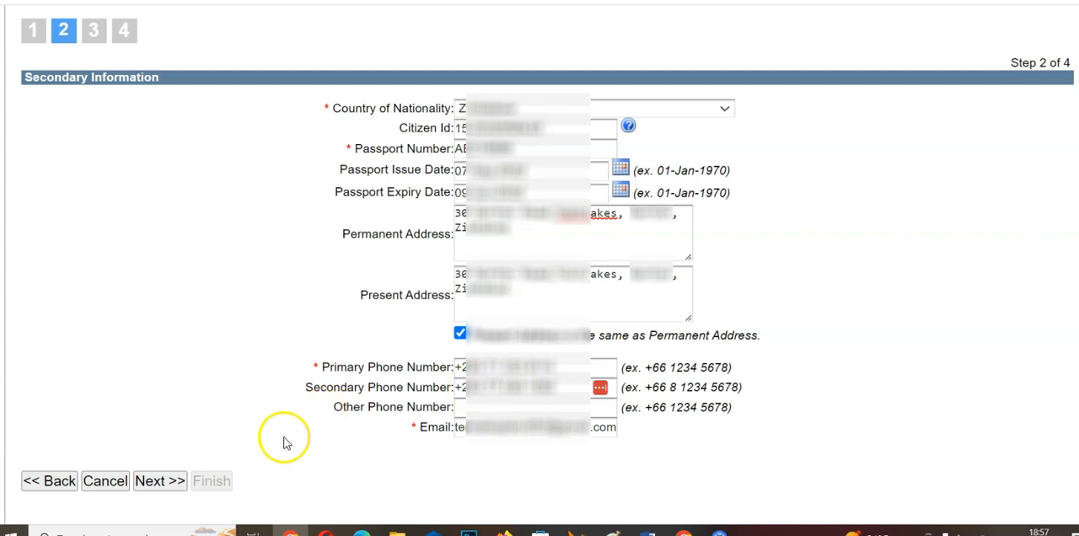
{"action": "left_click", "coordinate": [156, 485]}
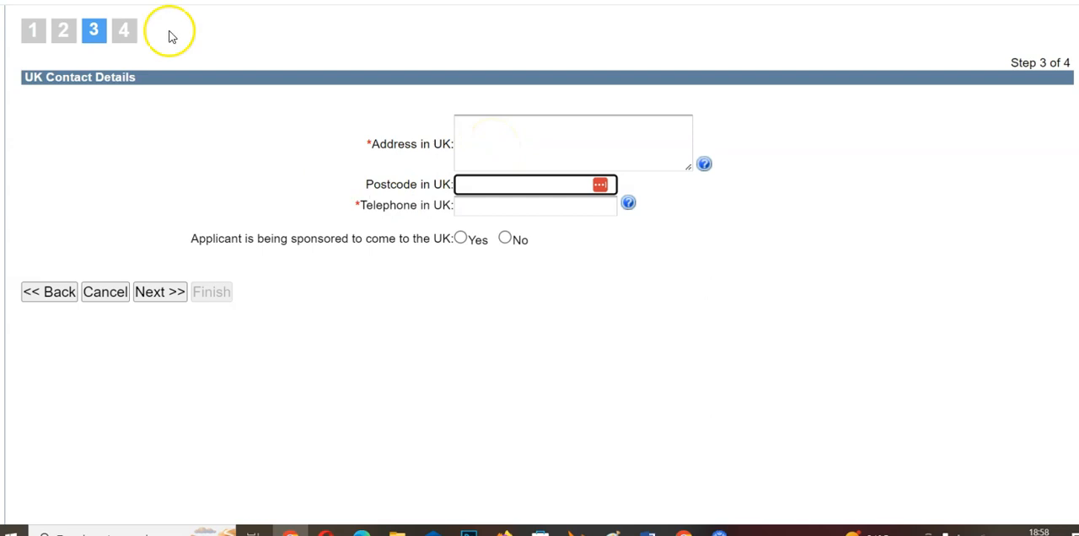
Answer Yes to the question whether the applicant is being sponsored to come to the UK.
{"action": "left_click", "coordinate": [504, 237]}
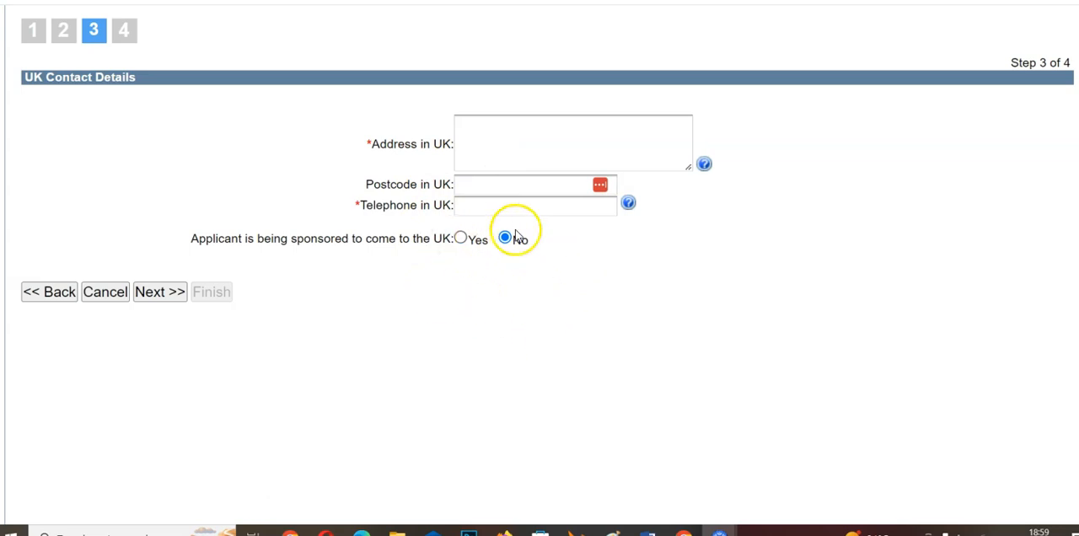
{"action": "left_click", "coordinate": [460, 239]}
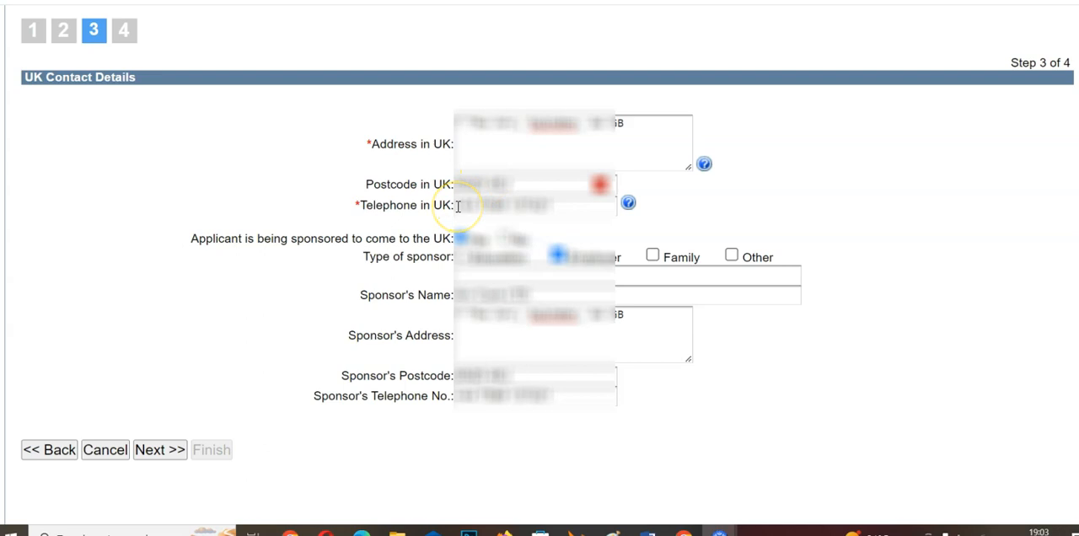
Read the help notes for the UK address and UK telephone fields.
{"action": "mouse_move", "coordinate": [702, 165]}
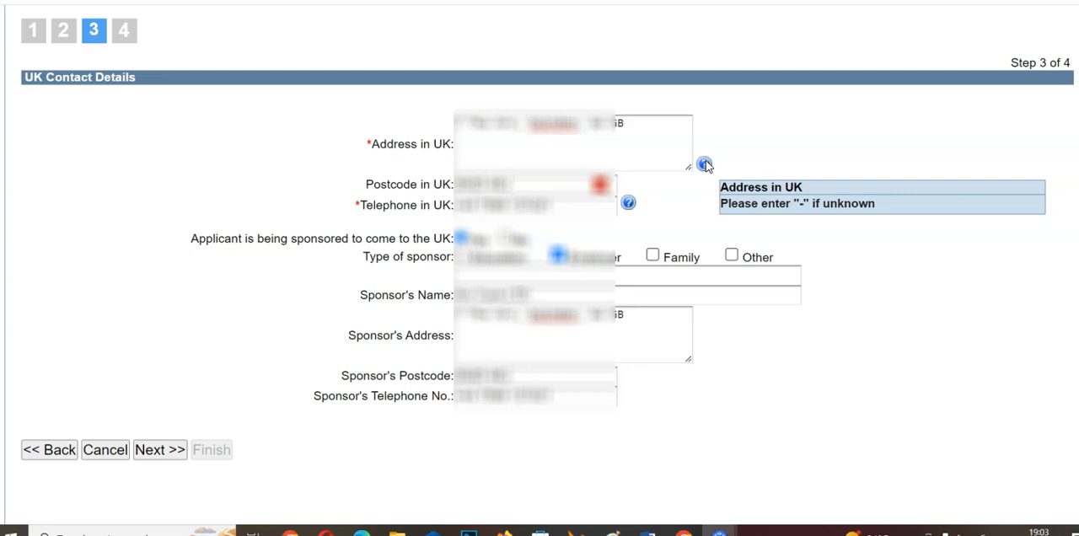
{"action": "left_click", "coordinate": [628, 203]}
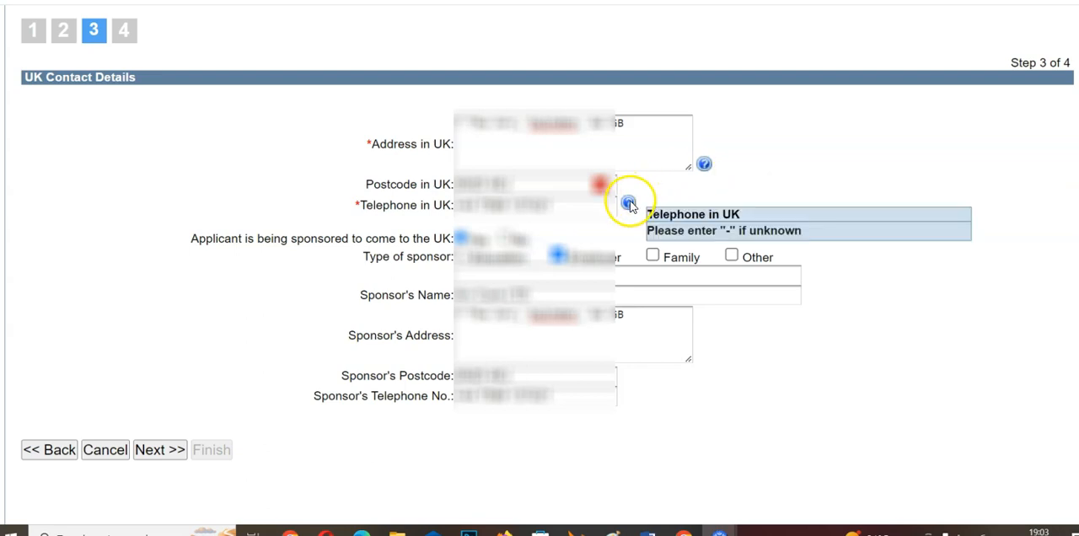
Try clearing the UK telephone field and restore the deleted number.
{"action": "left_click", "coordinate": [585, 203]}
{"action": "left_click", "coordinate": [628, 203]}
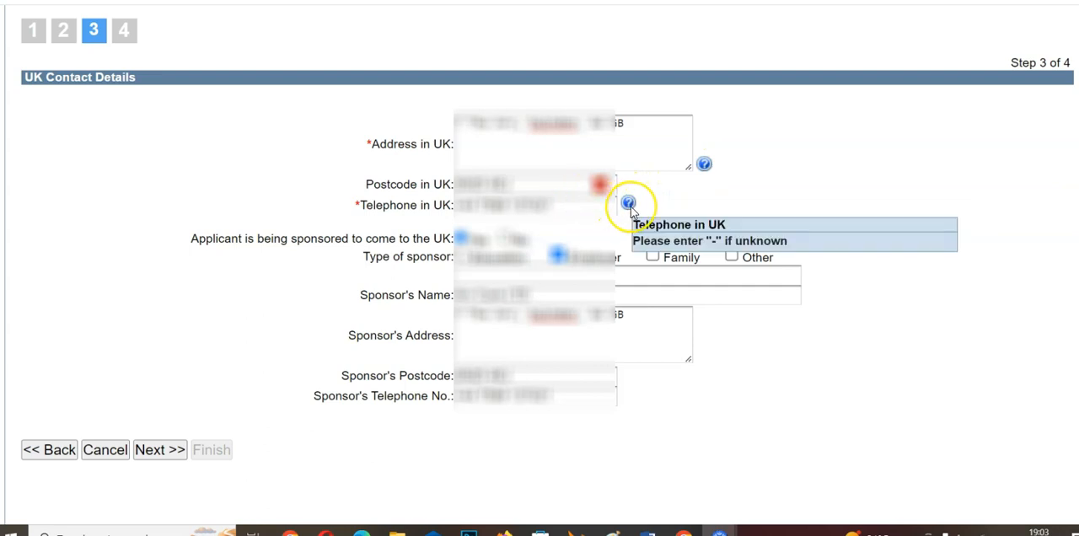
{"action": "left_click", "coordinate": [590, 205]}
{"action": "left_click_drag", "start_coordinate": [590, 205], "coordinate": [438, 205]}
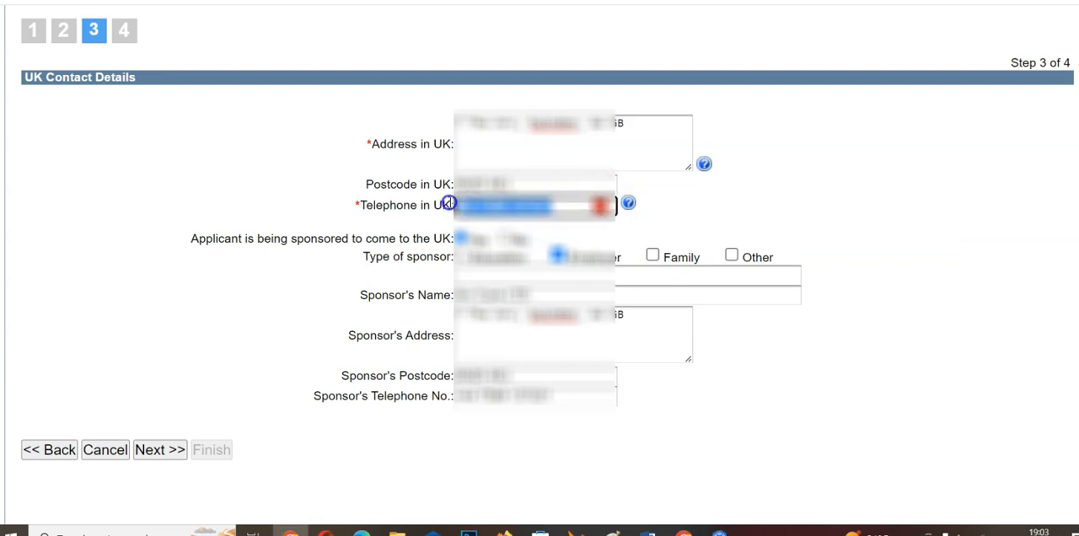
{"action": "key", "text": "BackSpace"}
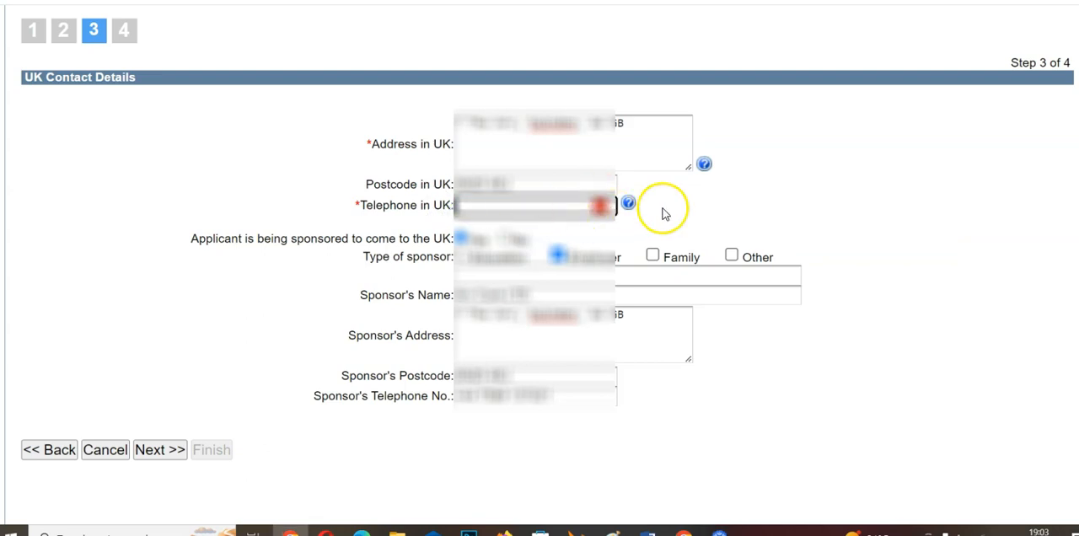
{"action": "left_click", "coordinate": [693, 209]}
{"action": "left_click", "coordinate": [481, 207]}
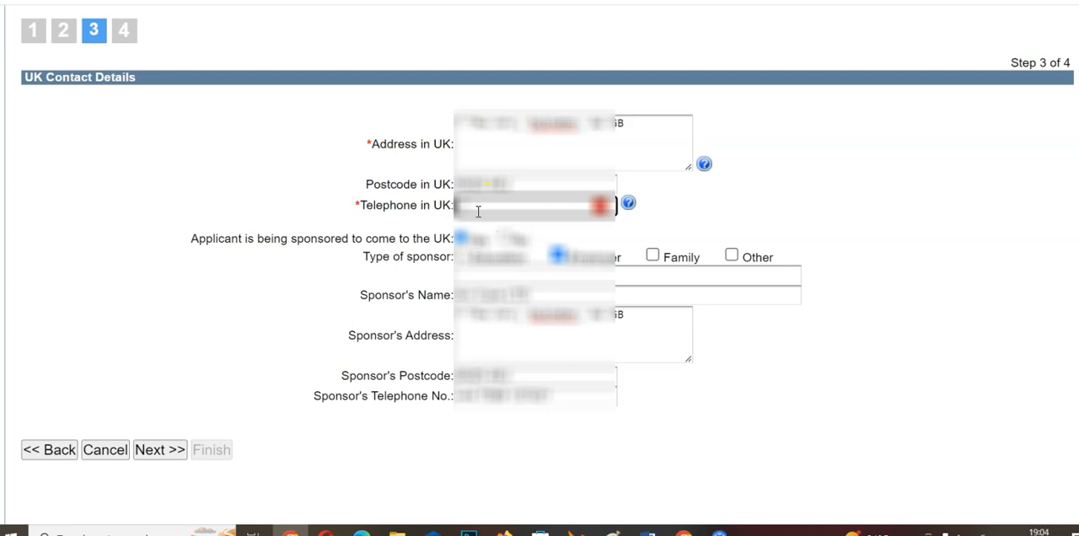
{"action": "left_click", "coordinate": [446, 207]}
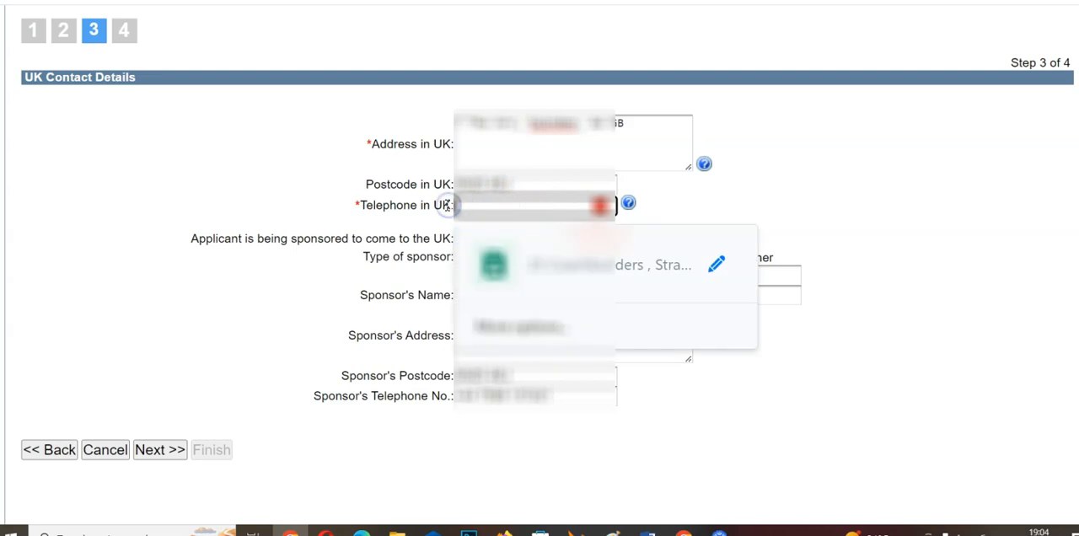
{"action": "left_click", "coordinate": [513, 212]}
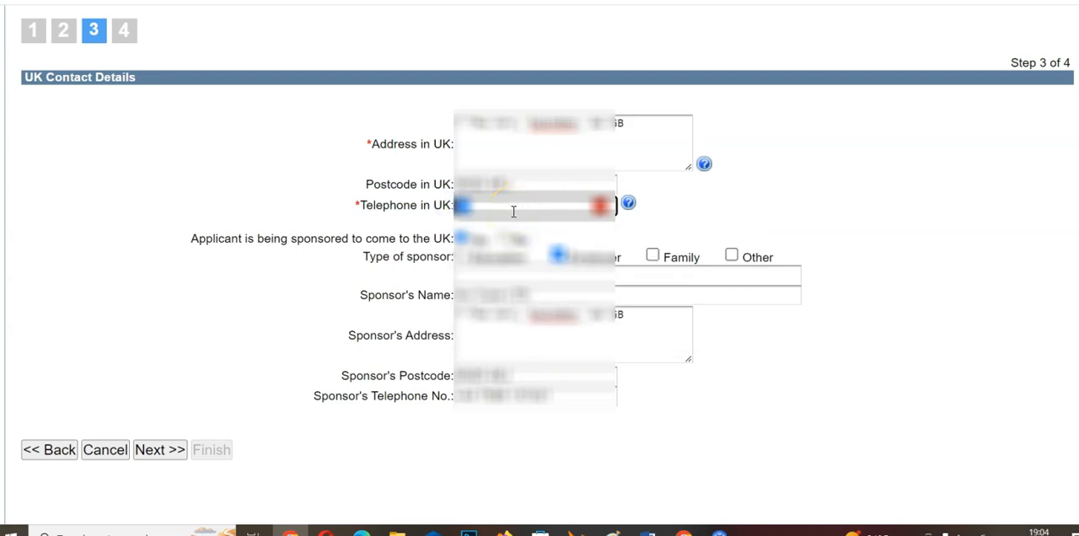
{"action": "key", "text": "ctrl+z"}
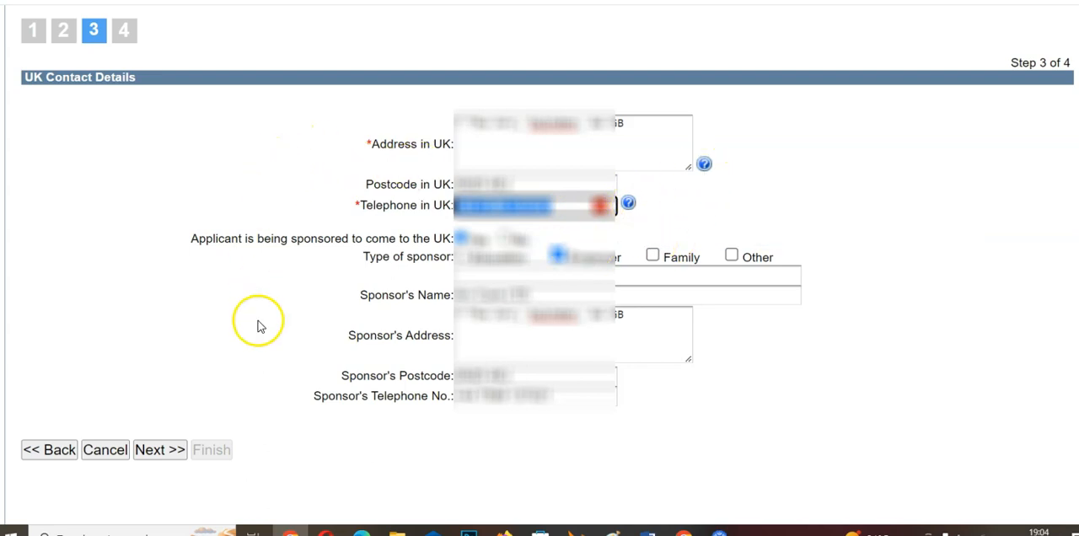
Submit the UK contact details and write "Your best Uncle" as the custom secret question.
{"action": "left_click", "coordinate": [159, 451]}
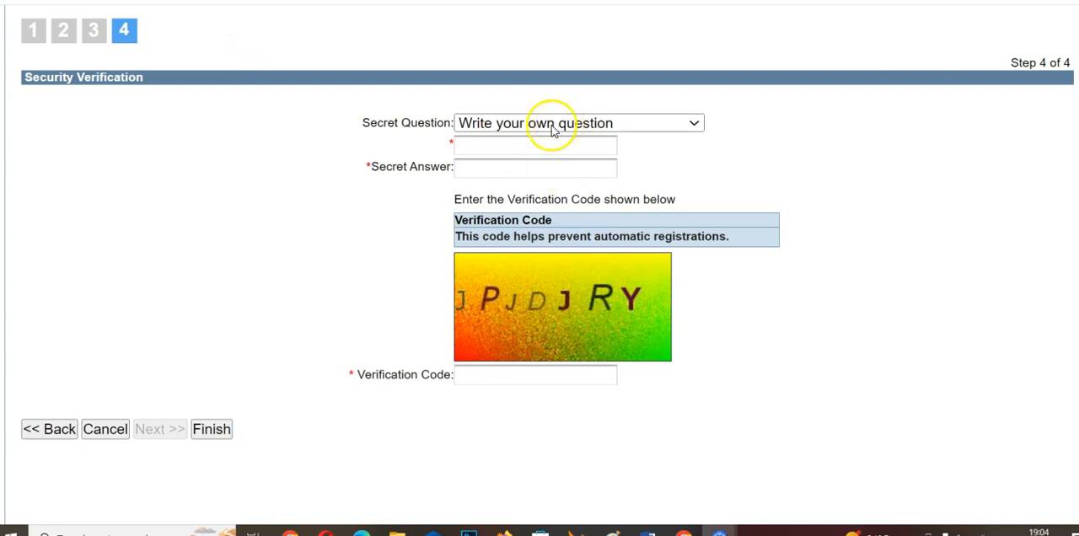
{"action": "left_click", "coordinate": [507, 127]}
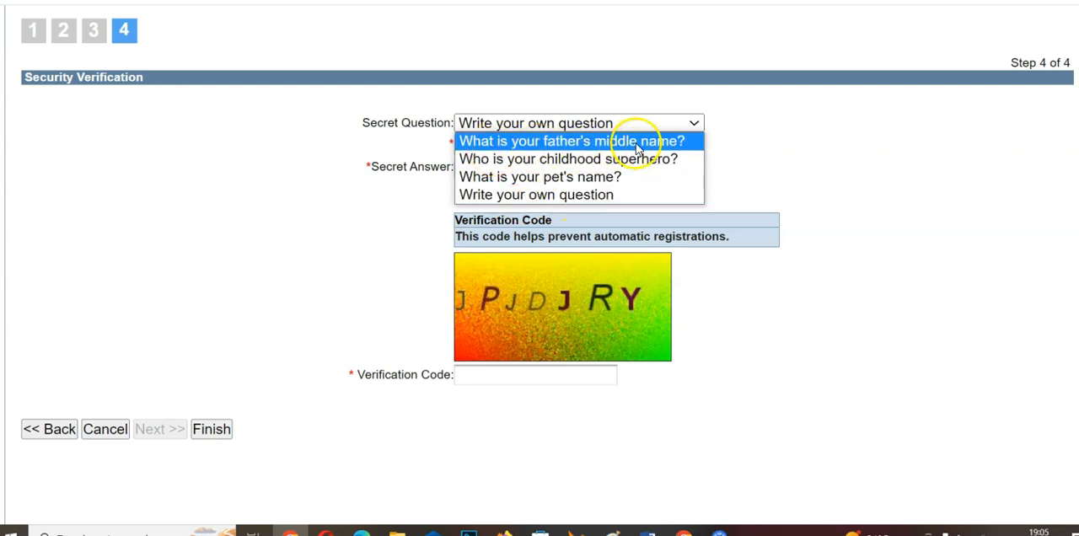
{"action": "left_click", "coordinate": [733, 149]}
{"action": "left_click", "coordinate": [573, 148]}
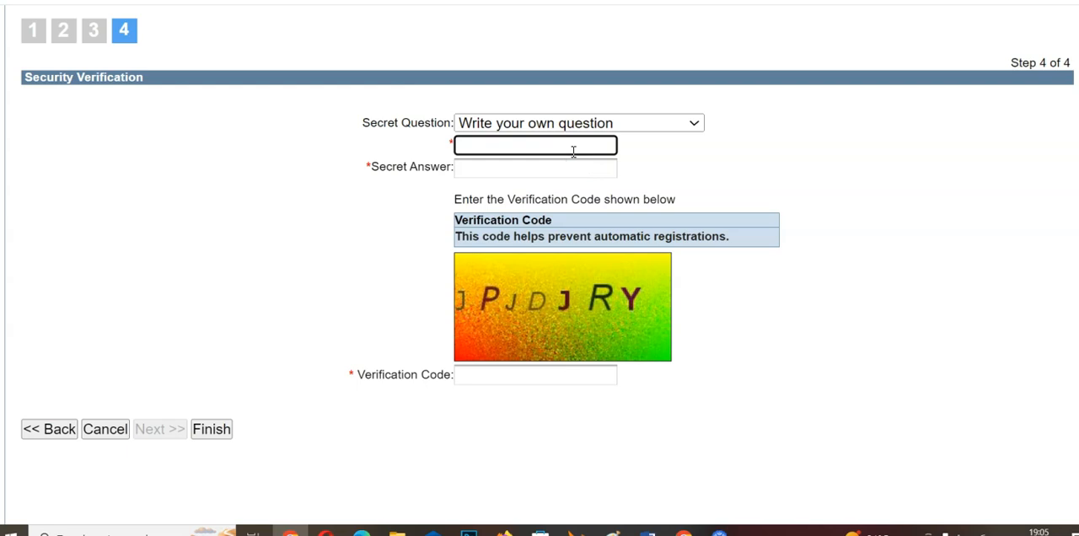
{"action": "type", "text": "Your best Uncle"}
{"action": "left_click", "coordinate": [693, 160]}
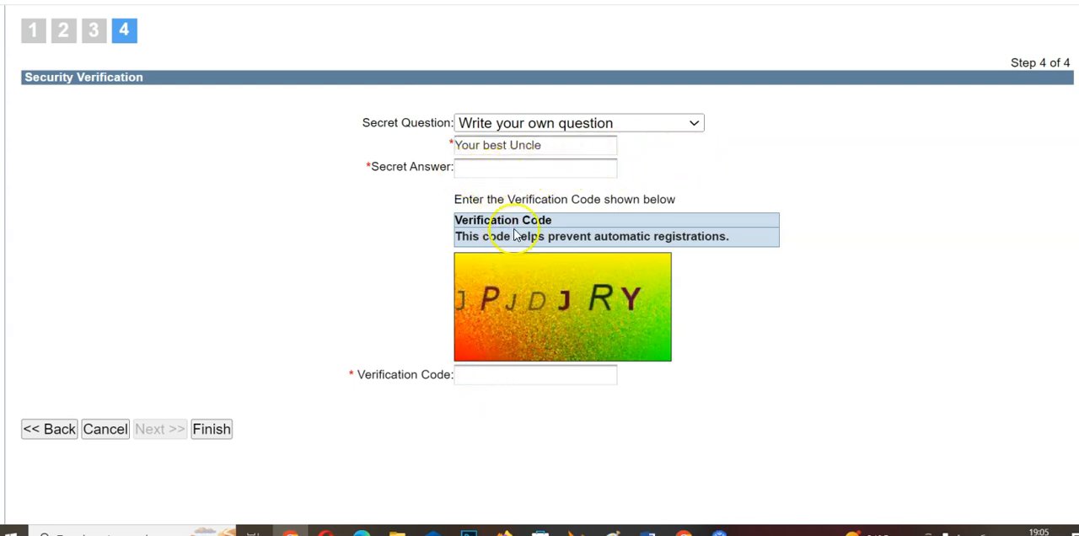
Enter the verification code from the captcha image in the Verification Code field.
{"action": "left_click", "coordinate": [482, 374]}
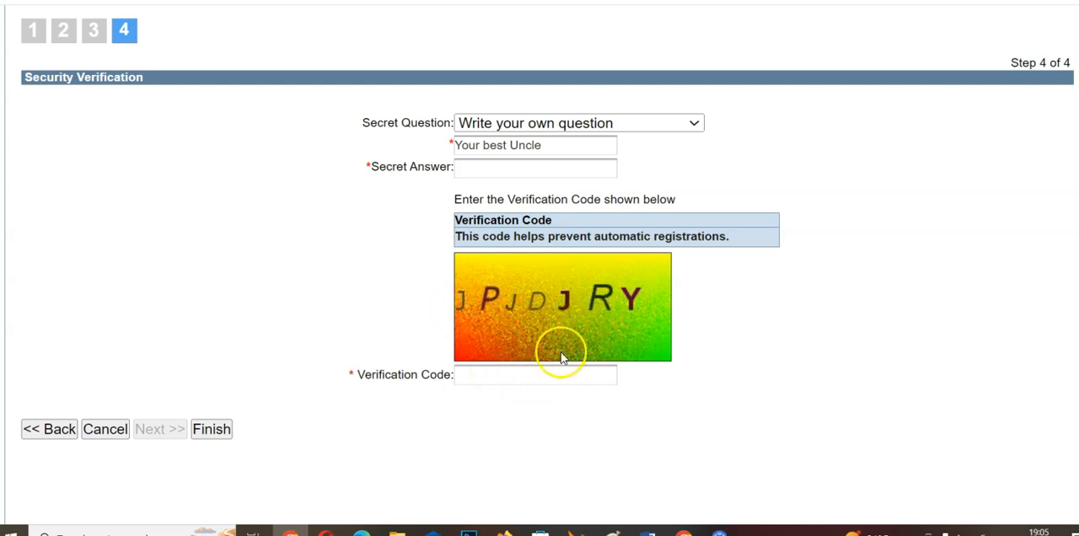
{"action": "left_click", "coordinate": [529, 374]}
{"action": "left_click", "coordinate": [480, 373]}
{"action": "type", "text": "J"}
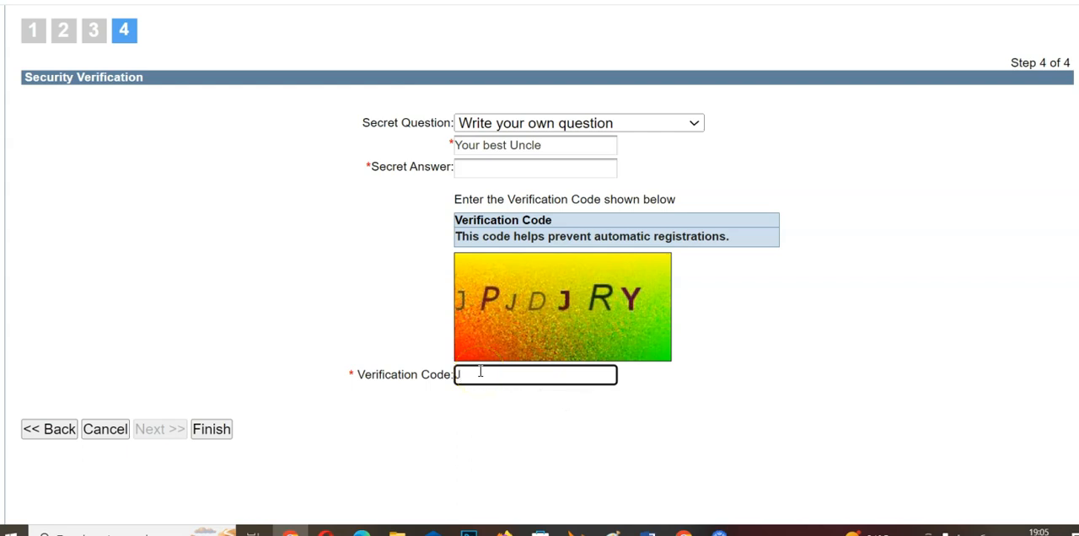
{"action": "type", "text": "PJDJRY"}
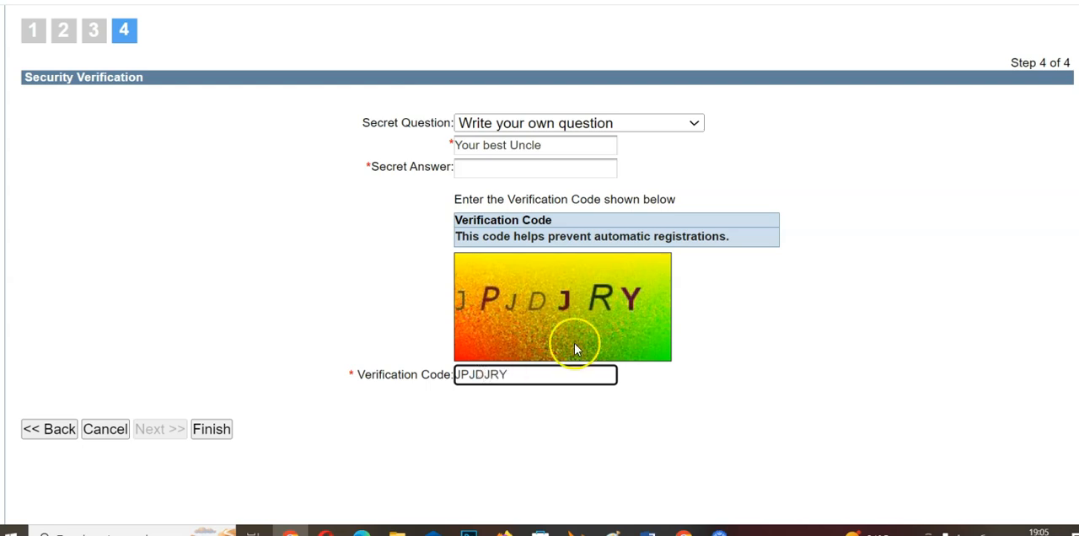
Enter the secret answer and finish the security verification, dismissing the browser's offer to save the password.
{"action": "left_click", "coordinate": [499, 172]}
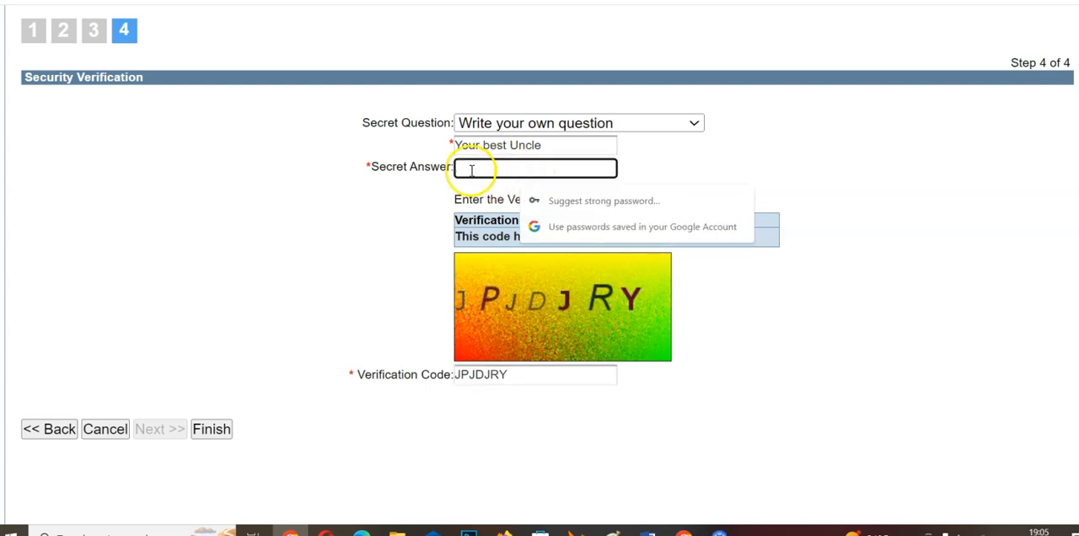
{"action": "type", "text": "•••"}
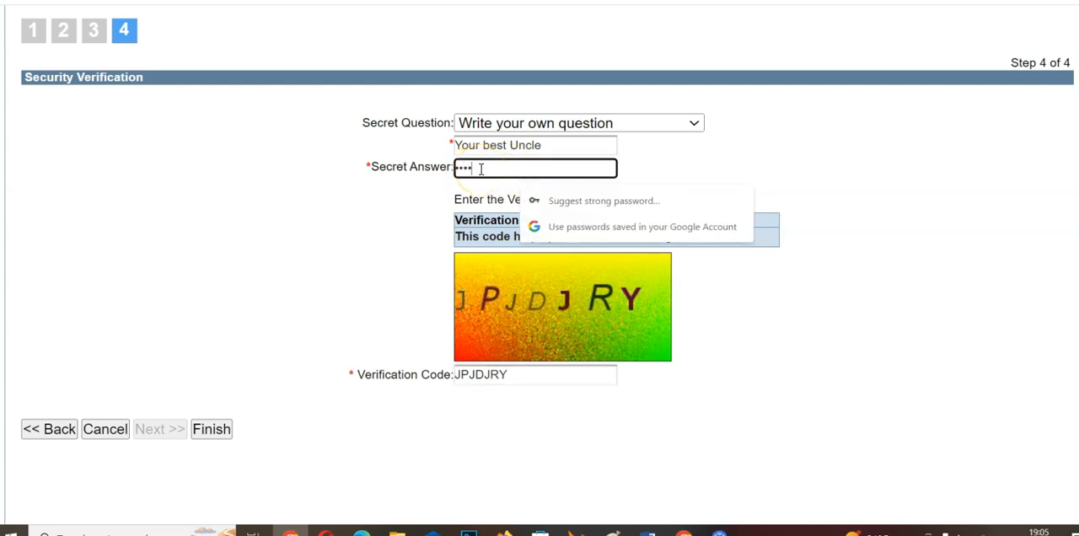
{"action": "left_click_drag", "start_coordinate": [494, 168], "coordinate": [446, 168]}
{"action": "key", "text": "BackSpace"}
{"action": "type", "text": "••••••••••"}
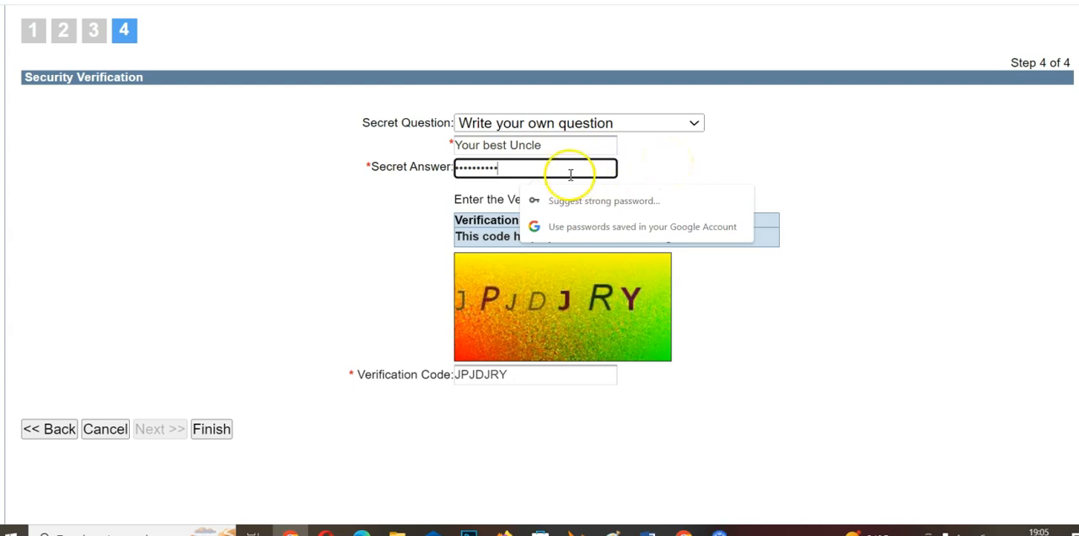
{"action": "left_click_drag", "start_coordinate": [520, 167], "coordinate": [442, 183]}
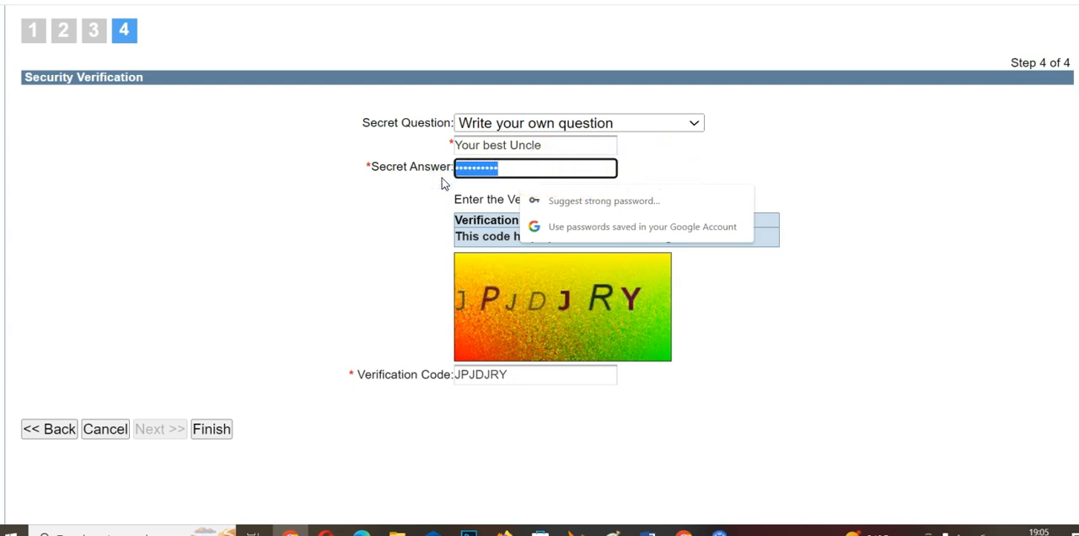
{"action": "key", "text": "BackSpace"}
{"action": "type", "text": "•••••••"}
{"action": "left_click", "coordinate": [772, 162]}
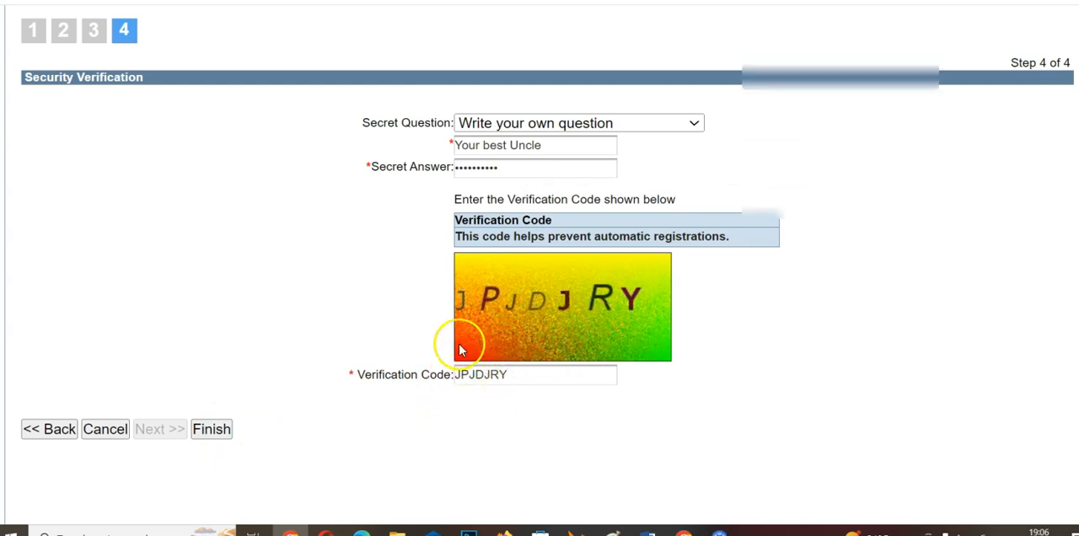
{"action": "left_click", "coordinate": [210, 430]}
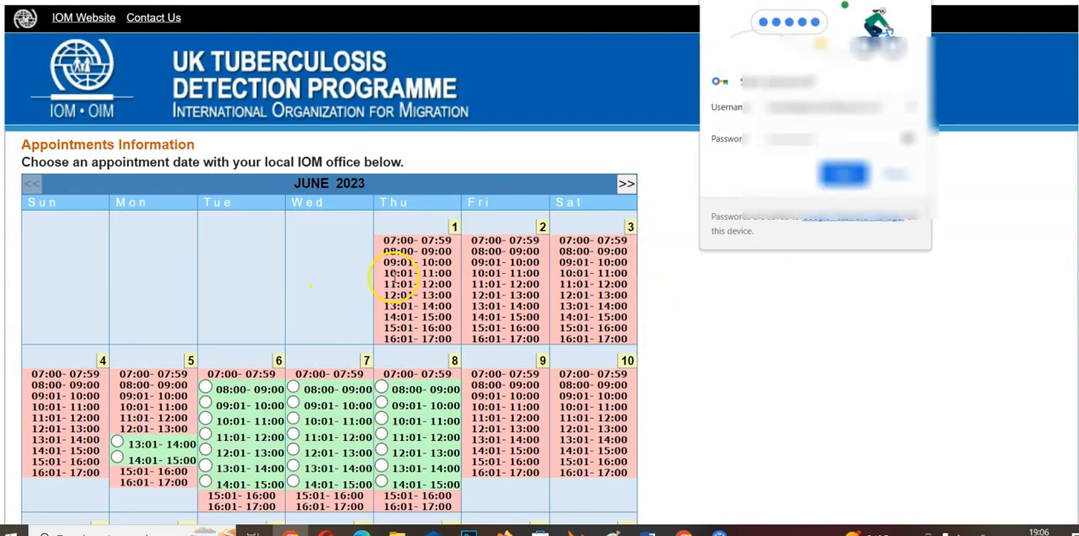
{"action": "left_click", "coordinate": [917, 1]}
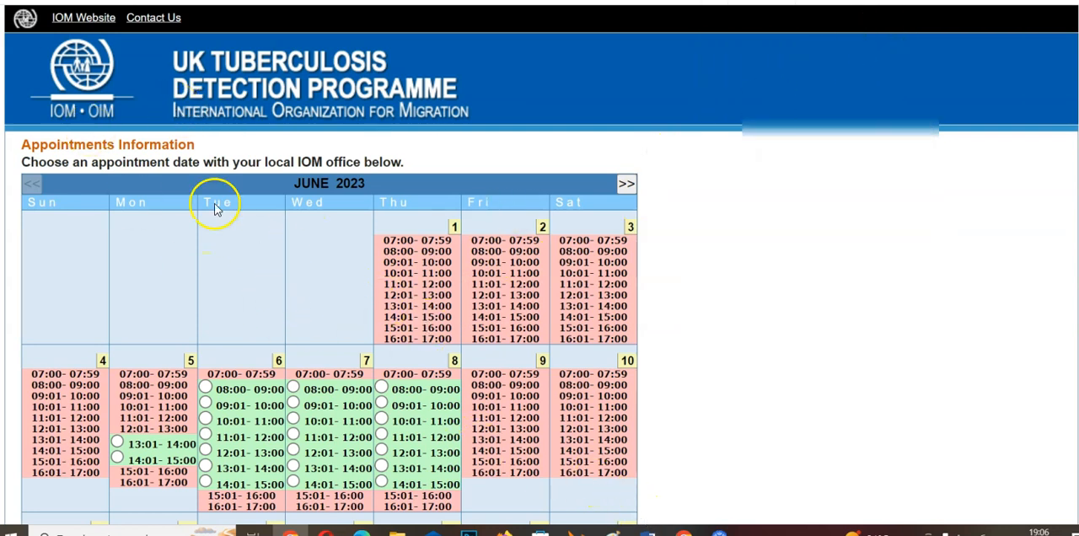
Examine the June 2023 calendar for available appointment dates and time slots.
{"action": "scroll", "coordinate": [320, 320], "scroll_direction": "down", "scroll_amount": 3}
{"action": "scroll", "coordinate": [320, 320], "scroll_direction": "up", "scroll_amount": 3}
{"action": "scroll", "coordinate": [324, 278], "scroll_direction": "down", "scroll_amount": 3}
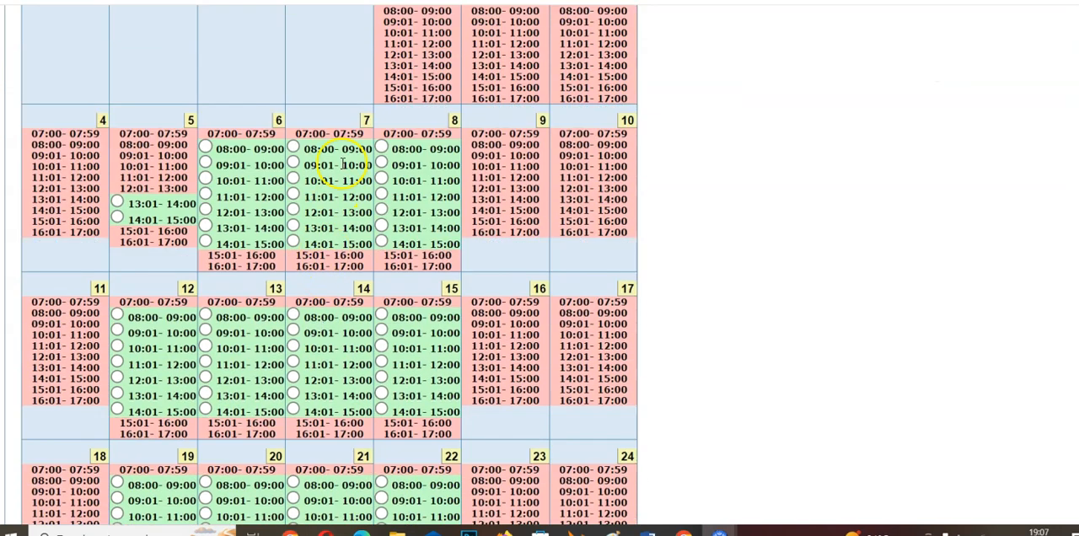
{"action": "scroll", "coordinate": [396, 227], "scroll_direction": "down", "scroll_amount": 2}
{"action": "scroll", "coordinate": [396, 227], "scroll_direction": "up", "scroll_amount": 3}
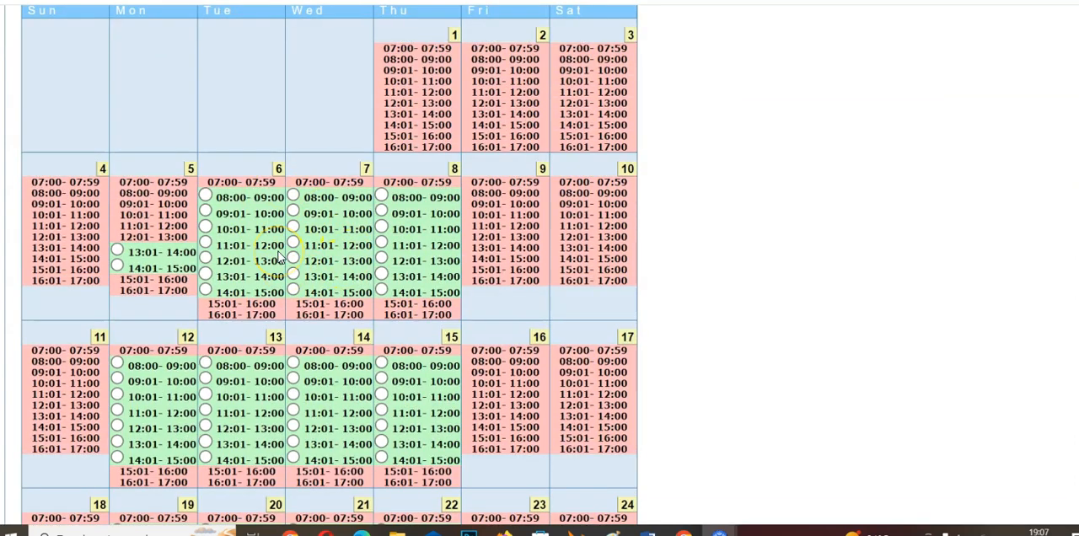
{"action": "scroll", "coordinate": [281, 257], "scroll_direction": "down", "scroll_amount": 5}
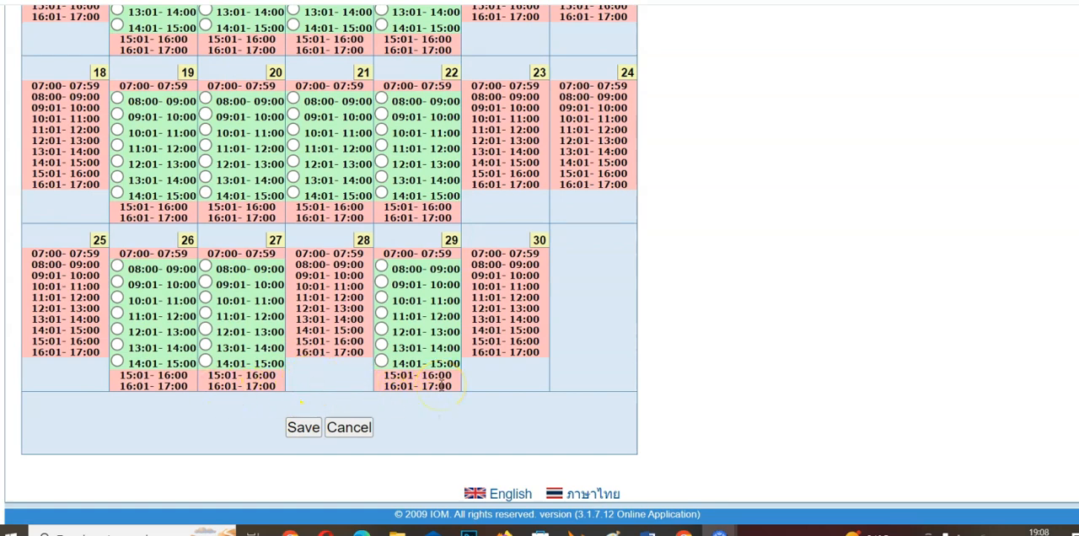
{"action": "scroll", "coordinate": [440, 385], "scroll_direction": "up", "scroll_amount": 5}
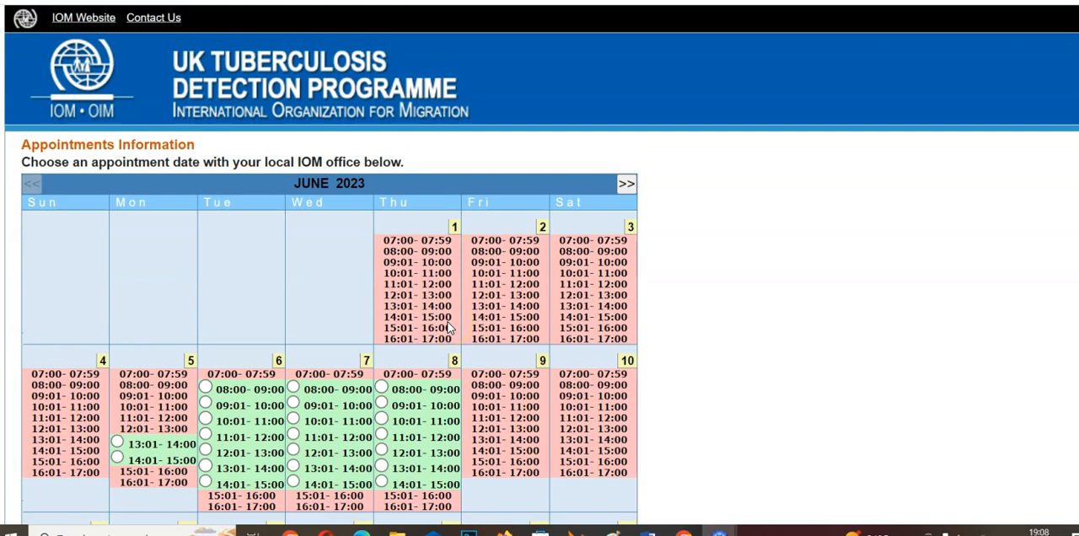
{"action": "scroll", "coordinate": [448, 327], "scroll_direction": "down", "scroll_amount": 3}
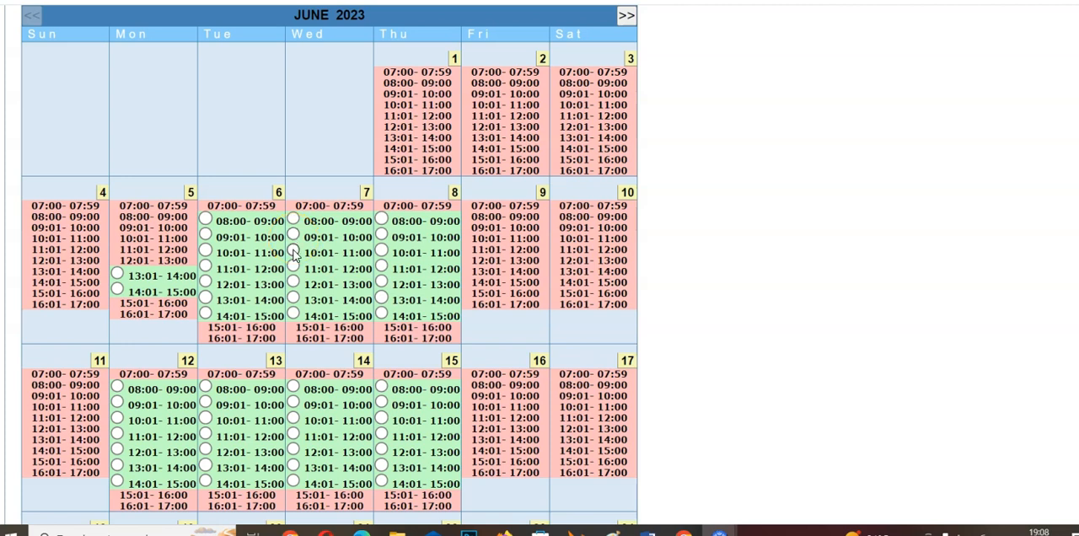
Choose the 10:01-11:00 appointment slot on 7 June 2023 and save the booking.
{"action": "left_click", "coordinate": [293, 252]}
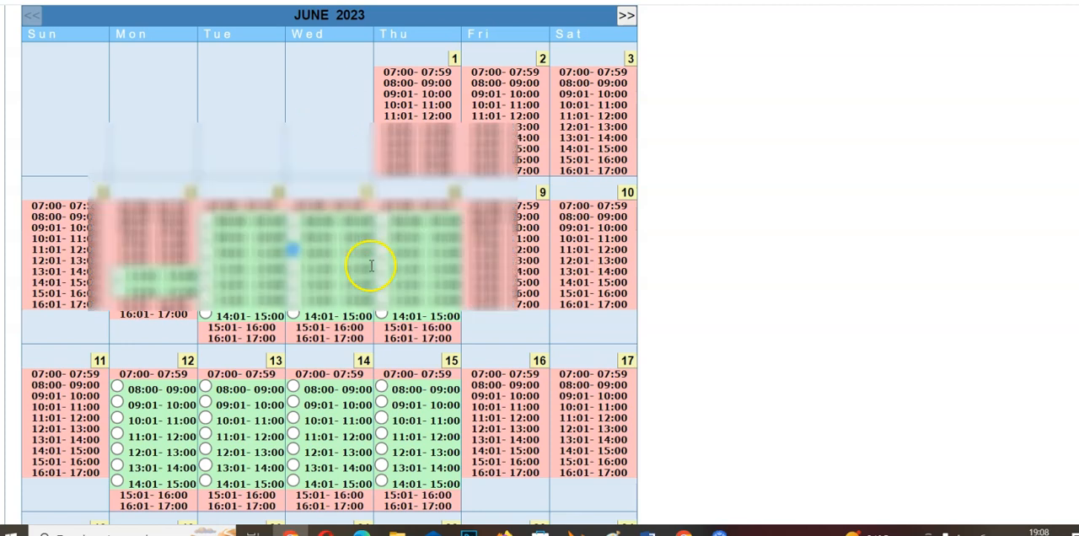
{"action": "scroll", "coordinate": [348, 267], "scroll_direction": "down", "scroll_amount": 5}
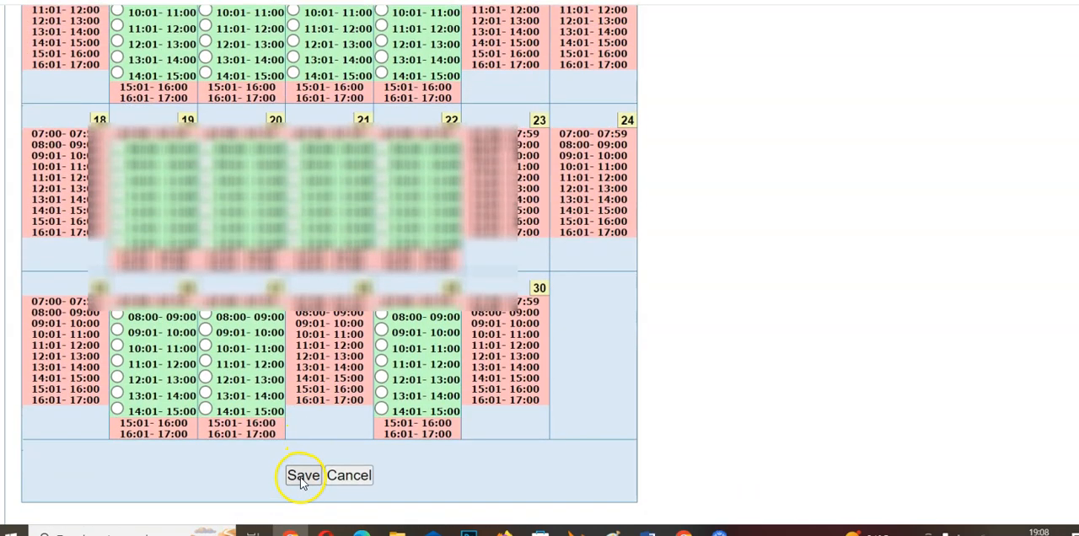
{"action": "left_click", "coordinate": [303, 477]}
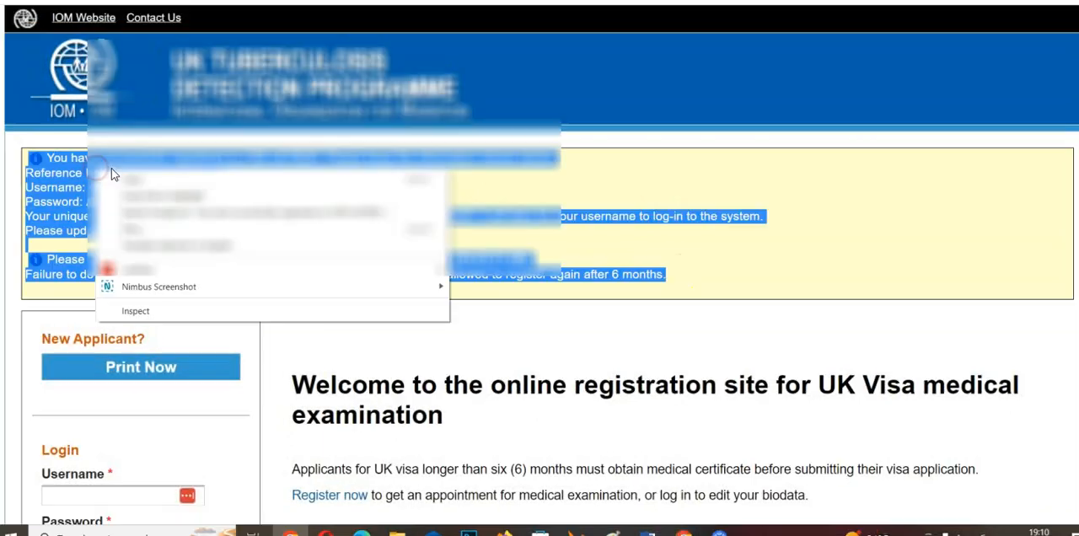
Save the registration confirmation page as a PDF named UK Tuberculosis Detection Programme in the Downloads folder.
{"action": "left_click", "coordinate": [132, 178]}
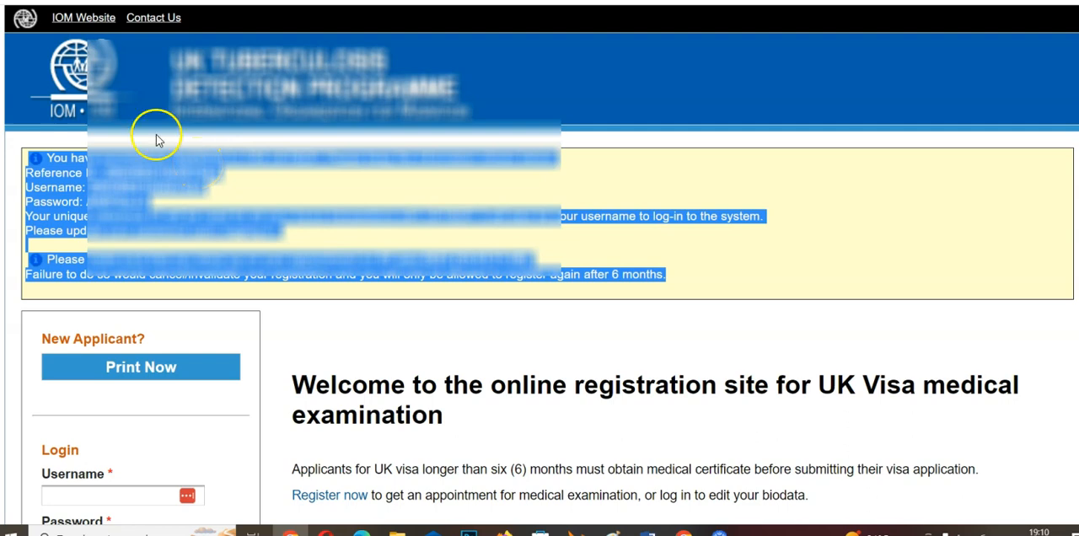
{"action": "left_click", "coordinate": [337, 188]}
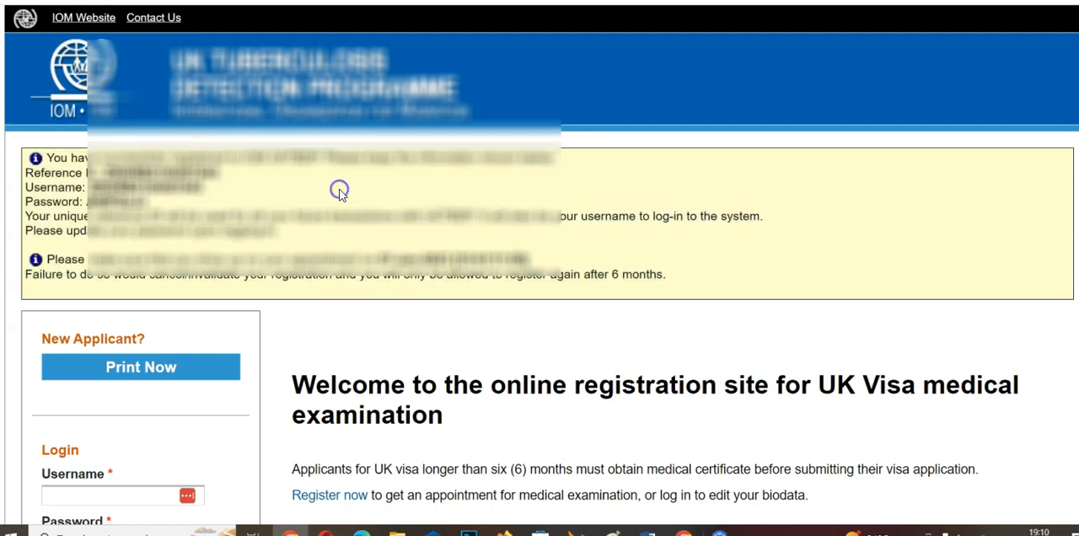
{"action": "left_click", "coordinate": [160, 368]}
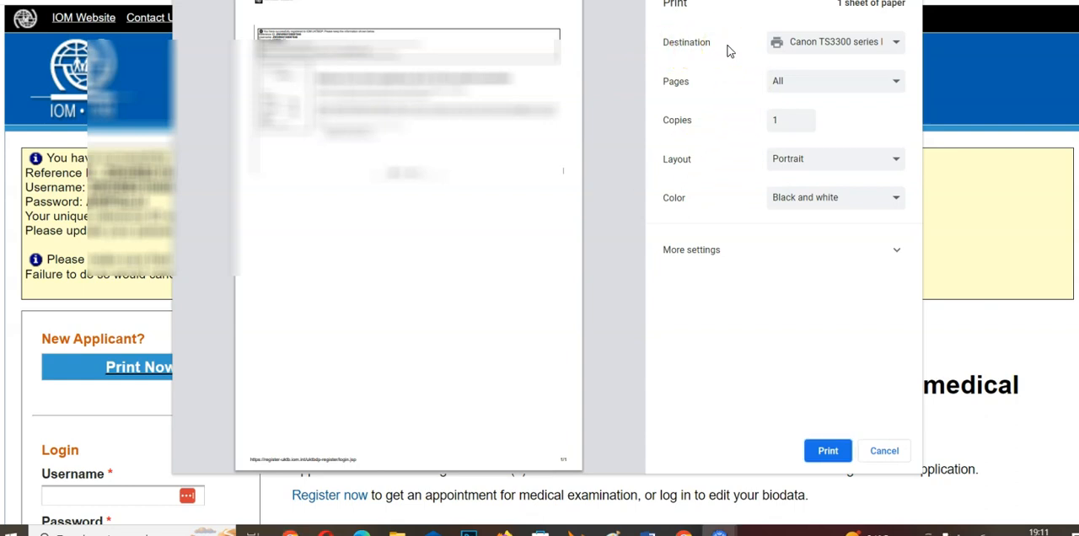
{"action": "left_click", "coordinate": [817, 48]}
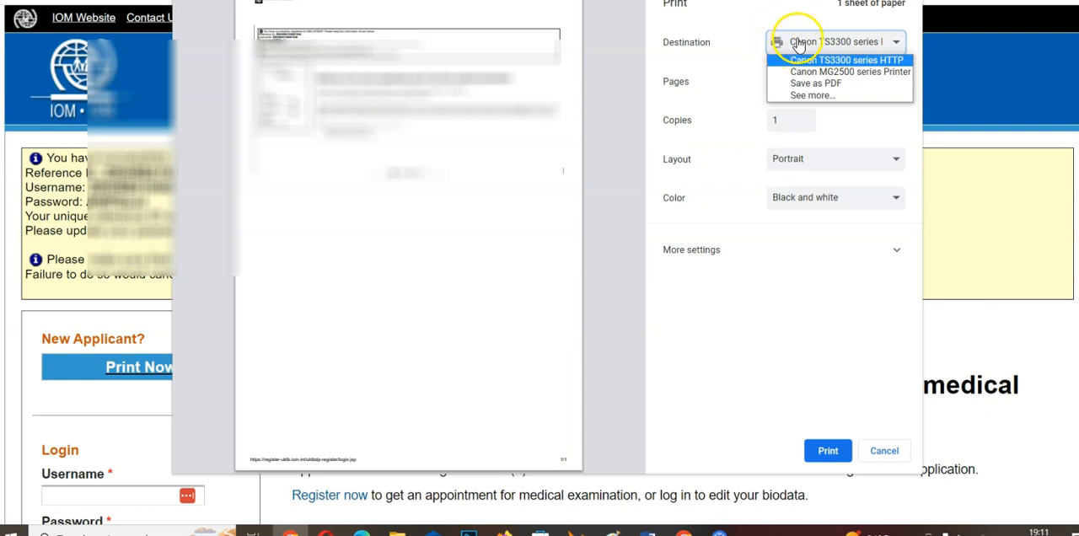
{"action": "left_click", "coordinate": [816, 84]}
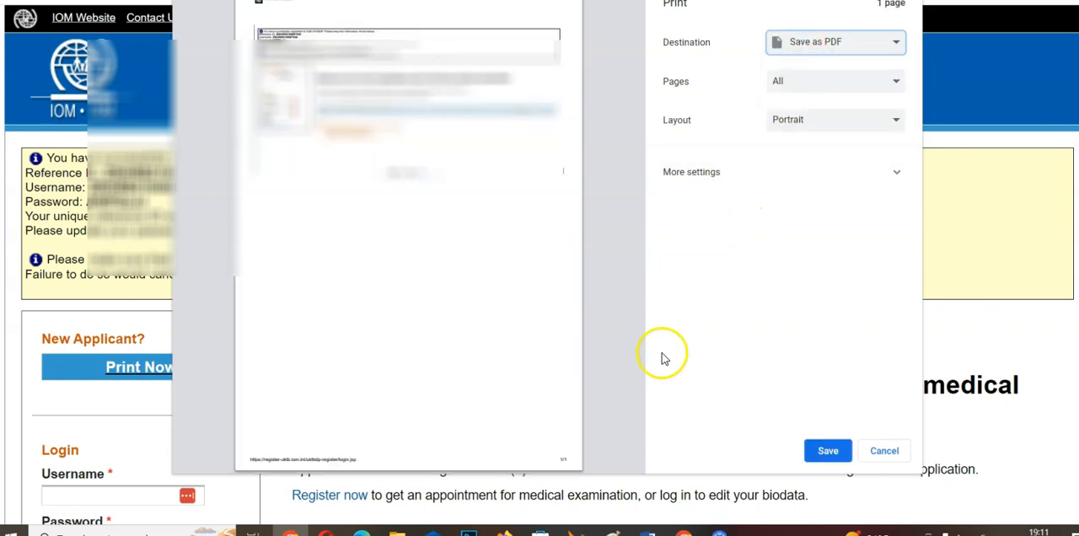
{"action": "left_click", "coordinate": [832, 452]}
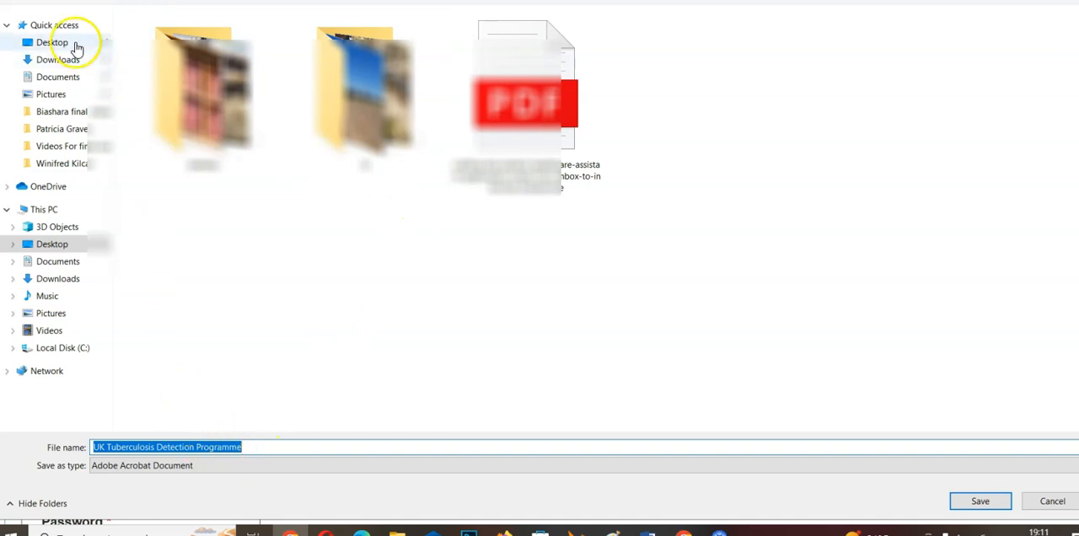
{"action": "left_click", "coordinate": [53, 62]}
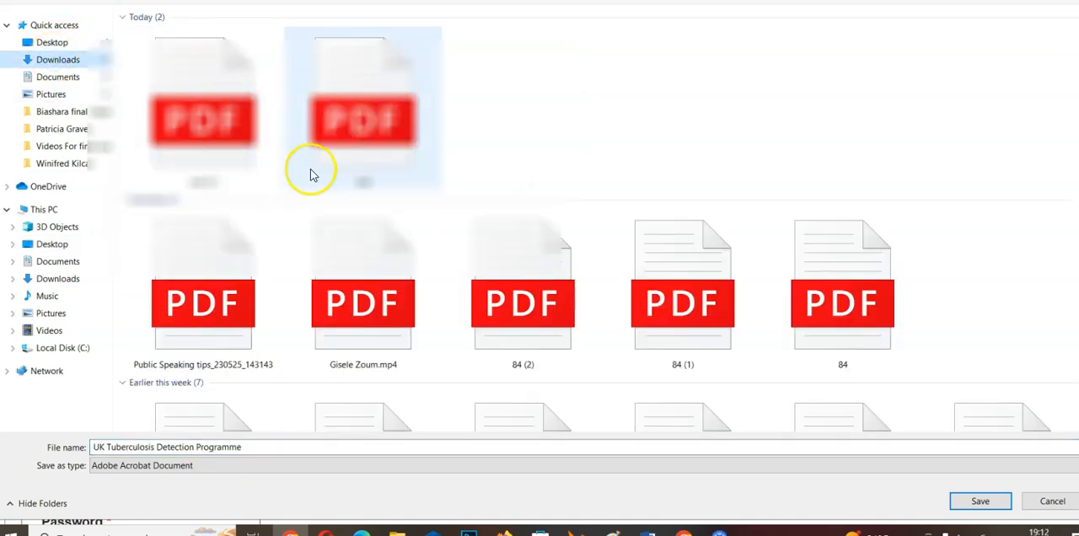
{"action": "left_click", "coordinate": [979, 501]}
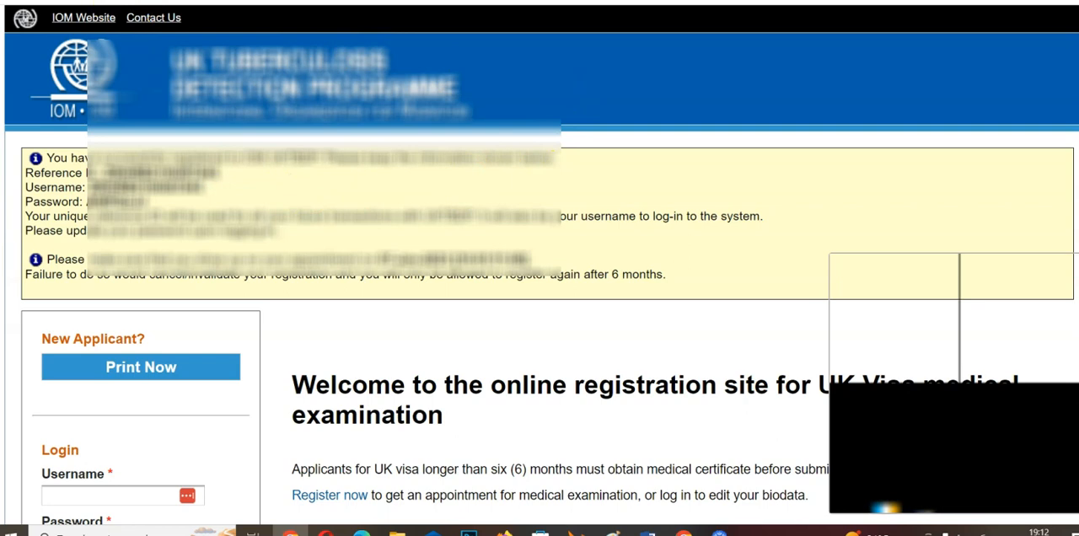
{"action": "key", "text": "Escape"}
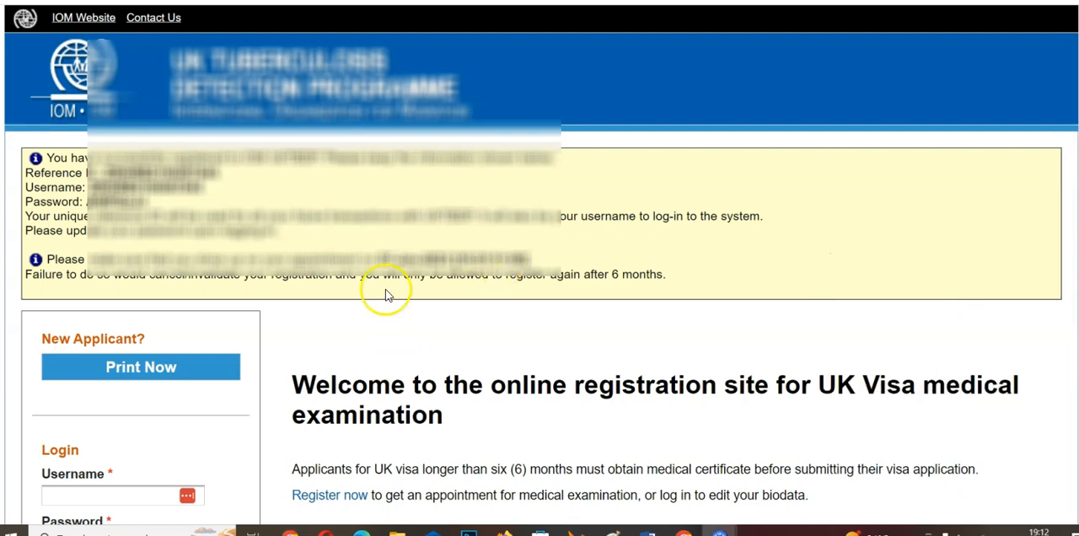
Switch to the open Downloads folder in File Explorer to check the saved confirmation PDF.
{"action": "mouse_move", "coordinate": [402, 523]}
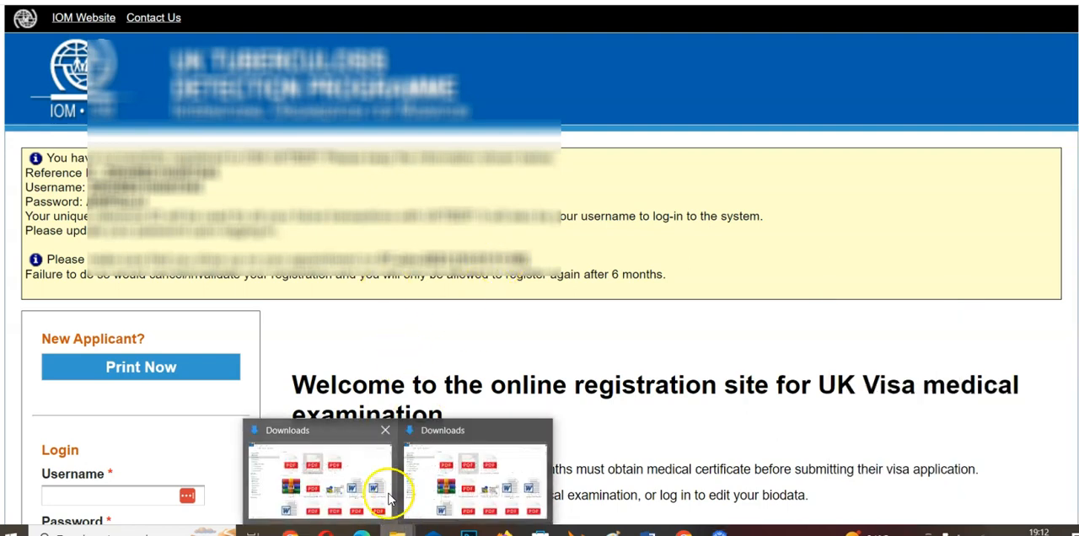
{"action": "left_click", "coordinate": [404, 495]}
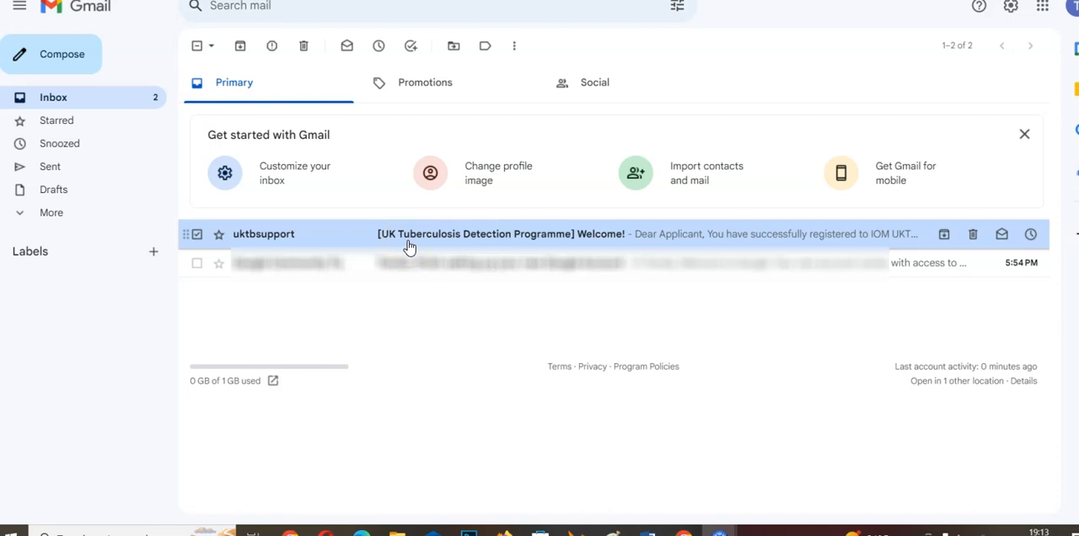
{"action": "left_click", "coordinate": [306, 283]}
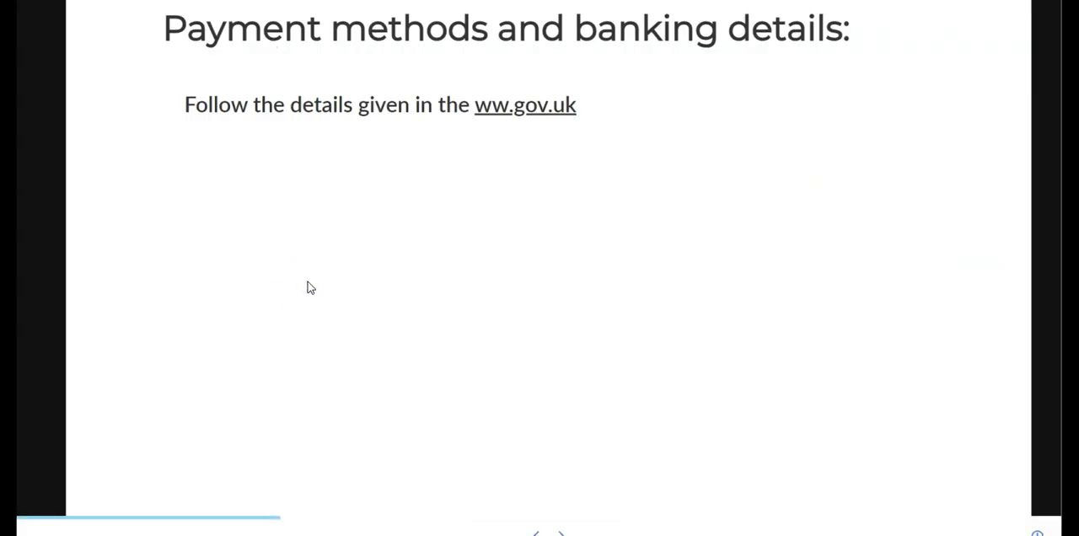
{"action": "left_click", "coordinate": [308, 283]}
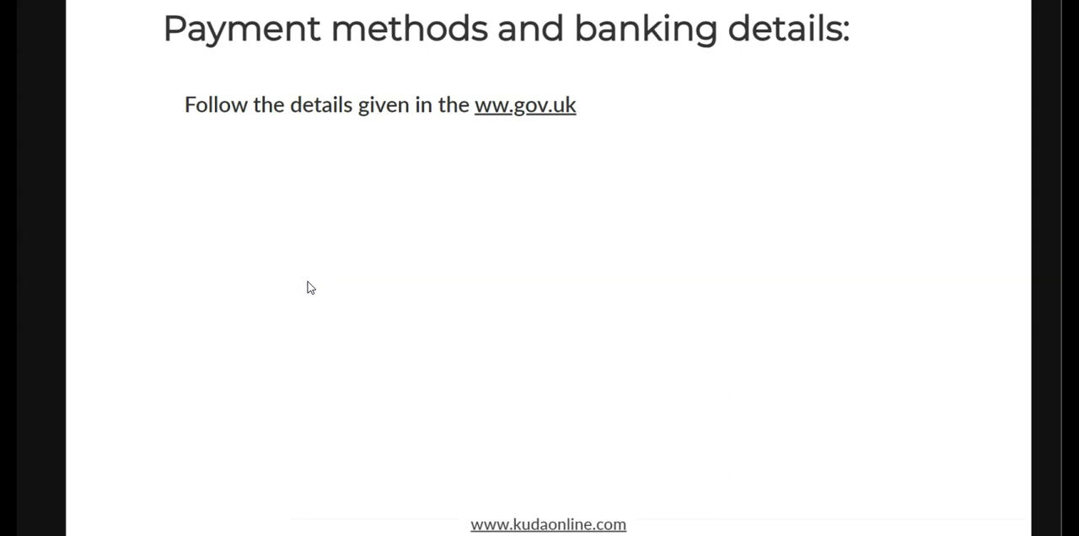
{"action": "left_click", "coordinate": [388, 221]}
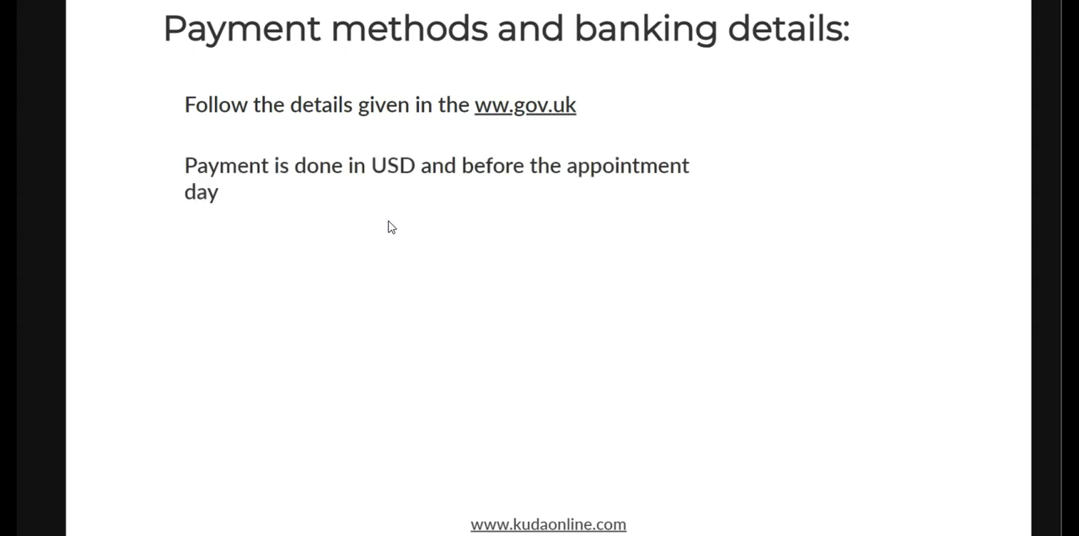